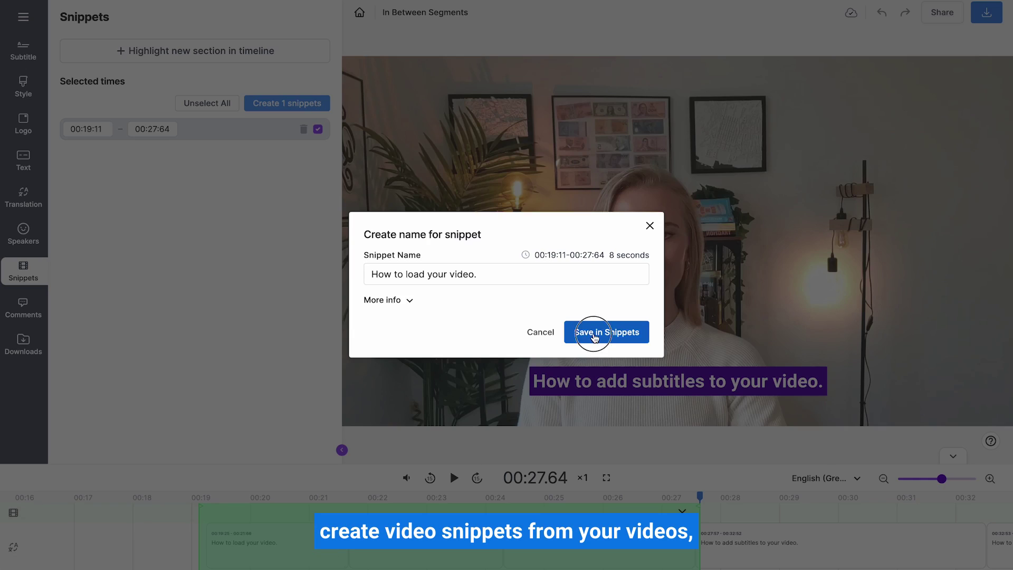
# Save the 'How to load your video' snippet and download the video in all five aspect ratios.
pyautogui.click(592, 335)
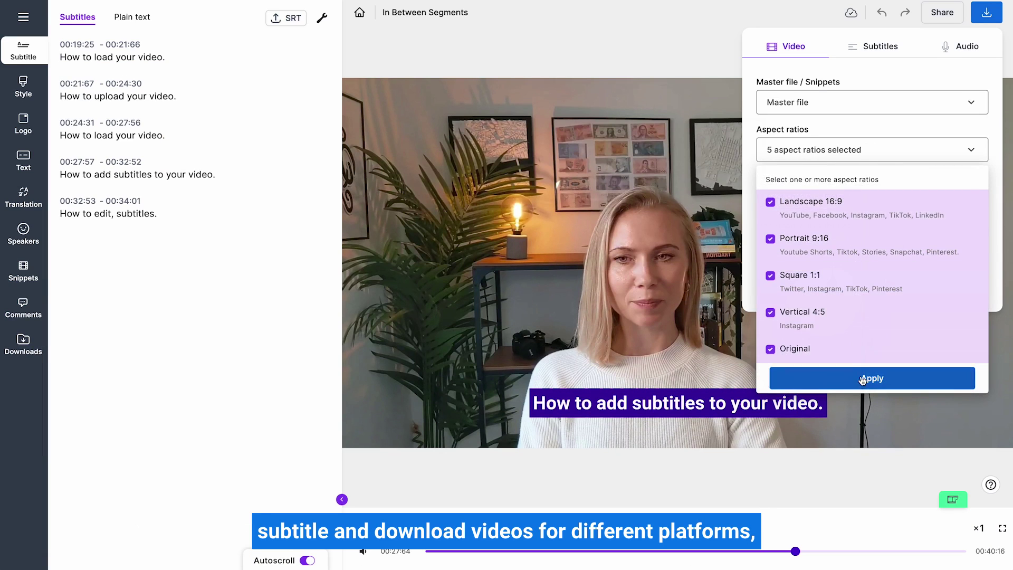
pyautogui.click(872, 381)
pyautogui.click(865, 285)
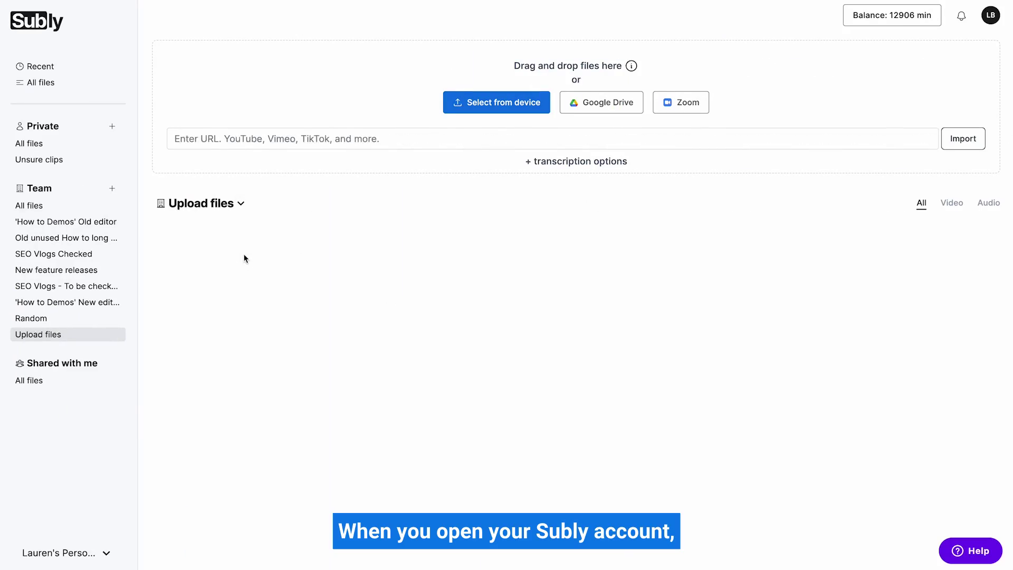
# Upload Demo.mp4 by dragging it from Finder and Holly intro.mp4 from the device.
pyautogui.click(43, 549)
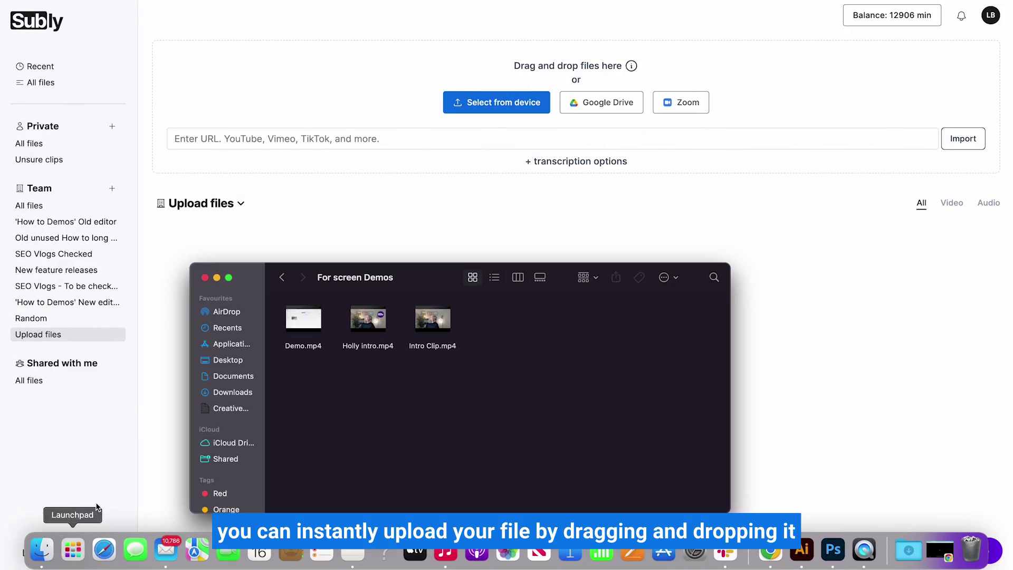
pyautogui.moveTo(303, 319); pyautogui.dragTo(408, 84)
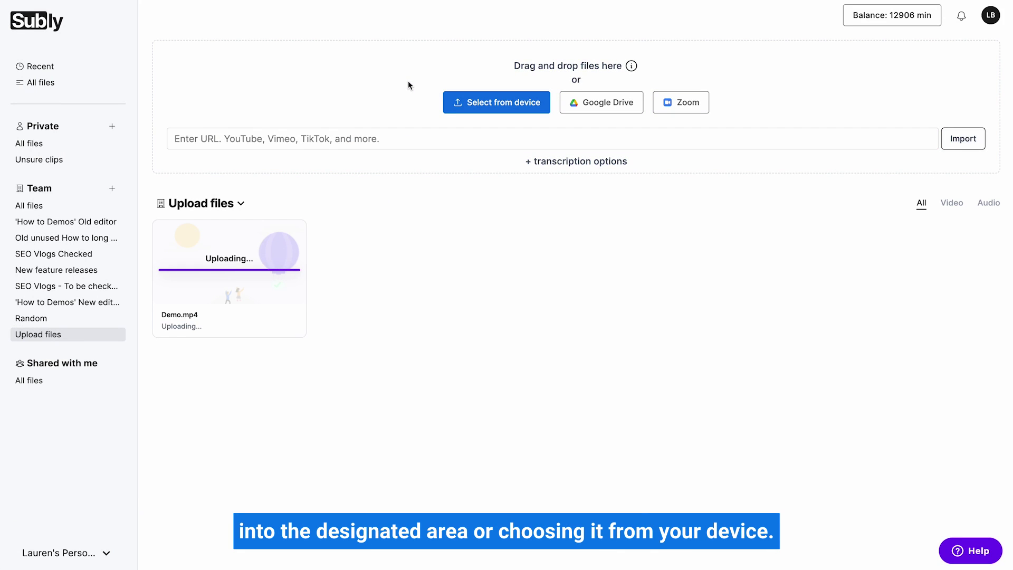
pyautogui.click(479, 103)
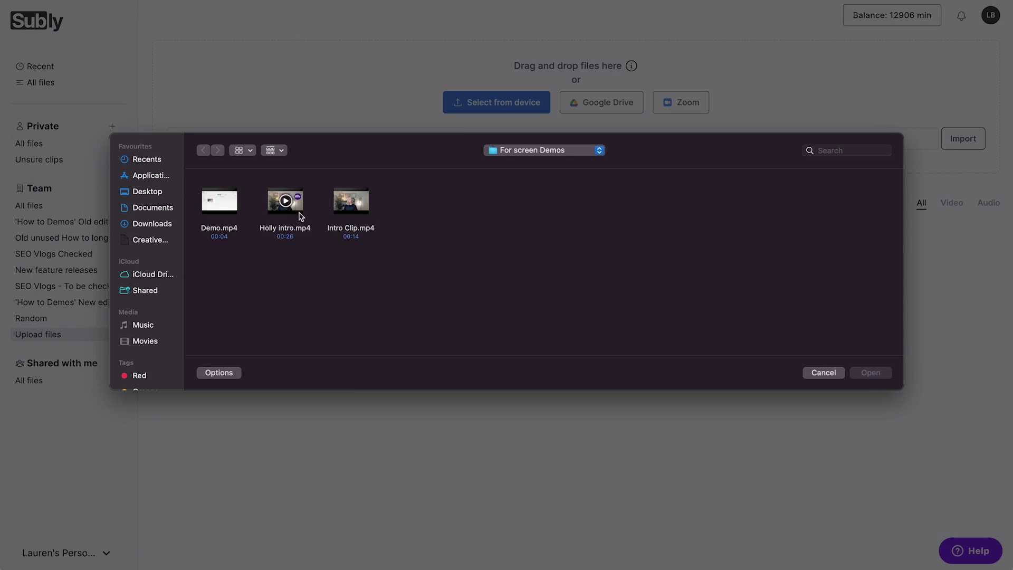
pyautogui.click(299, 217)
pyautogui.click(871, 373)
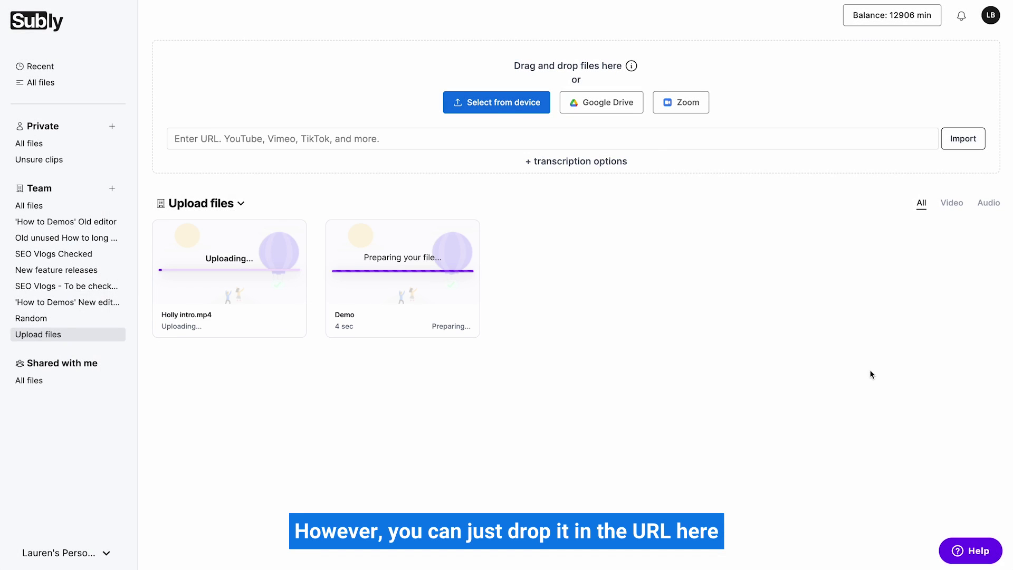
# Paste a YouTube video link into the URL import field.
pyautogui.click(656, 140)
pyautogui.write('https://www.youtube.com/watch?v=lcsEvkpkr_w')
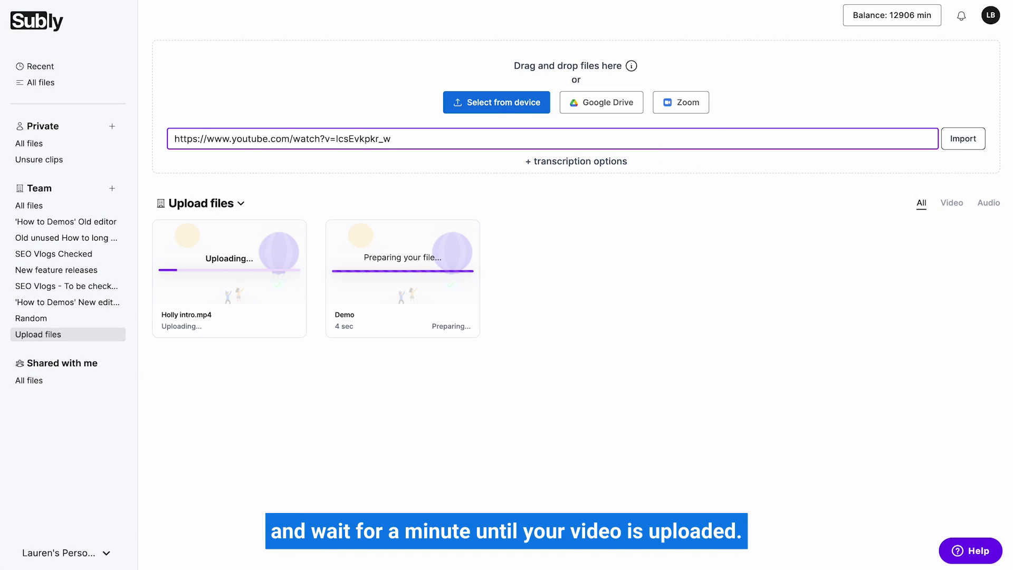
pyautogui.click(913, 114)
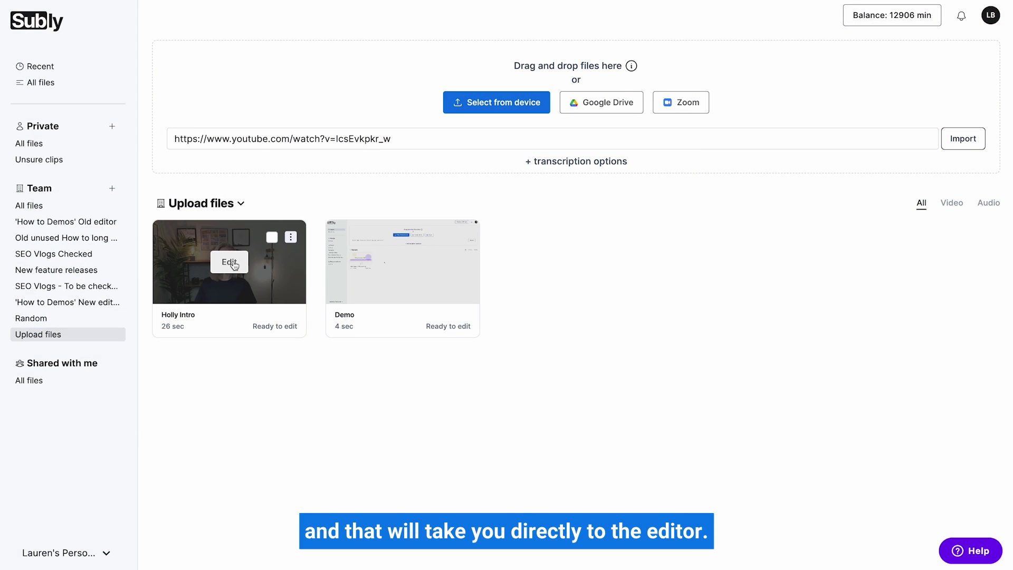
# Open the Holly Intro video card in the editor.
pyautogui.click(231, 260)
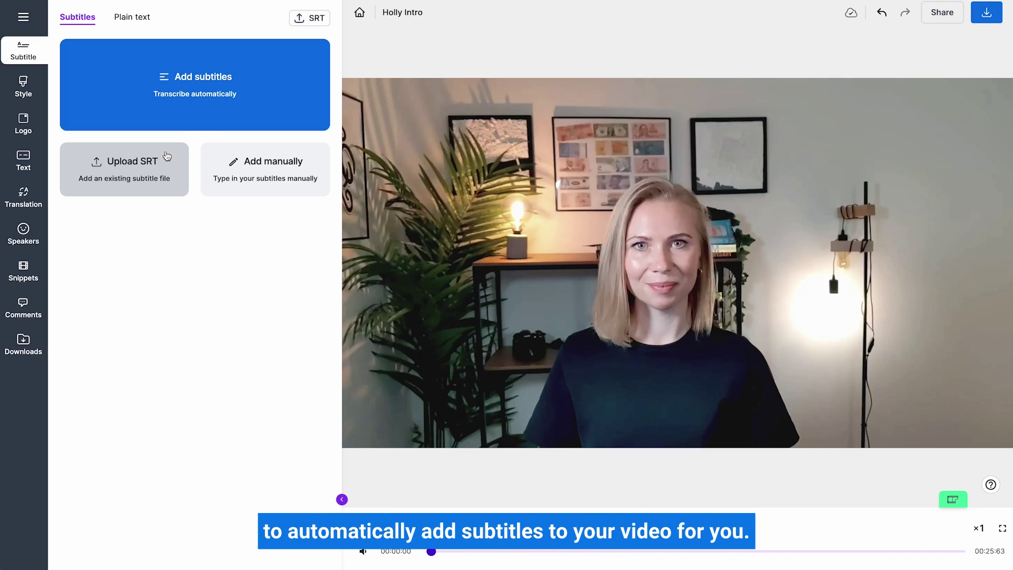
# Automatically transcribe Holly Intro with English (Great Britain) as the spoken language.
pyautogui.click(199, 104)
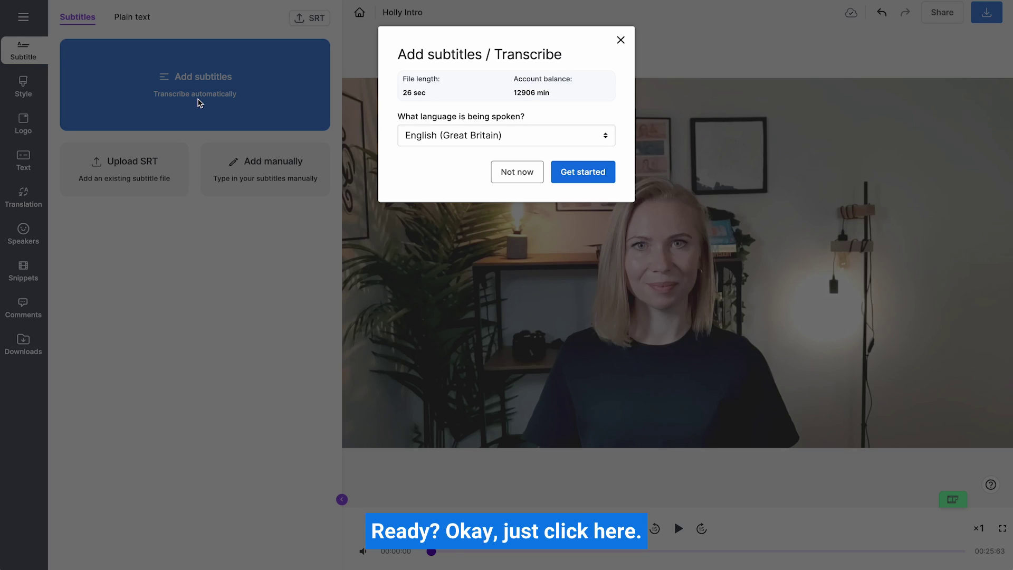
pyautogui.click(542, 135)
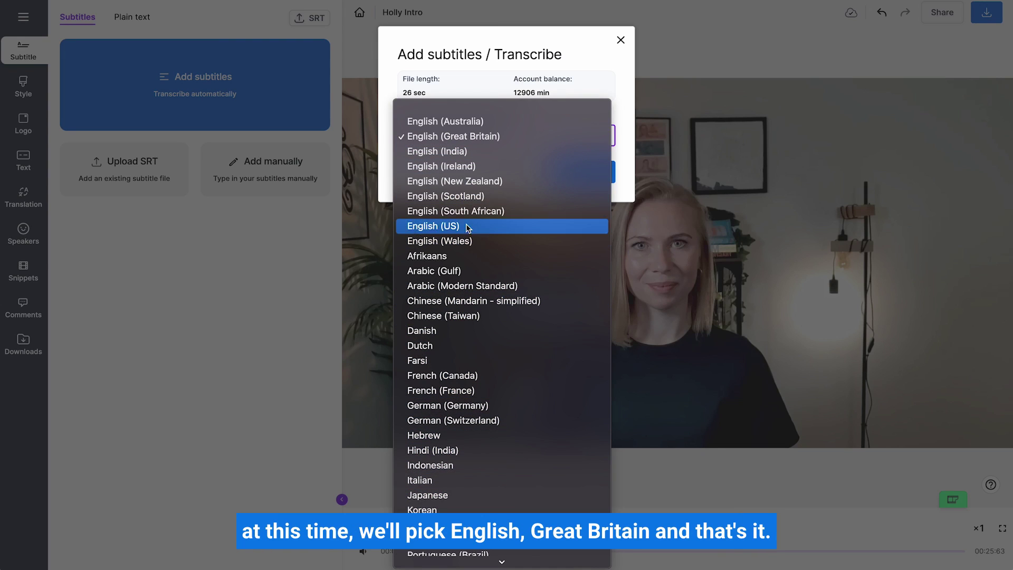
pyautogui.click(468, 138)
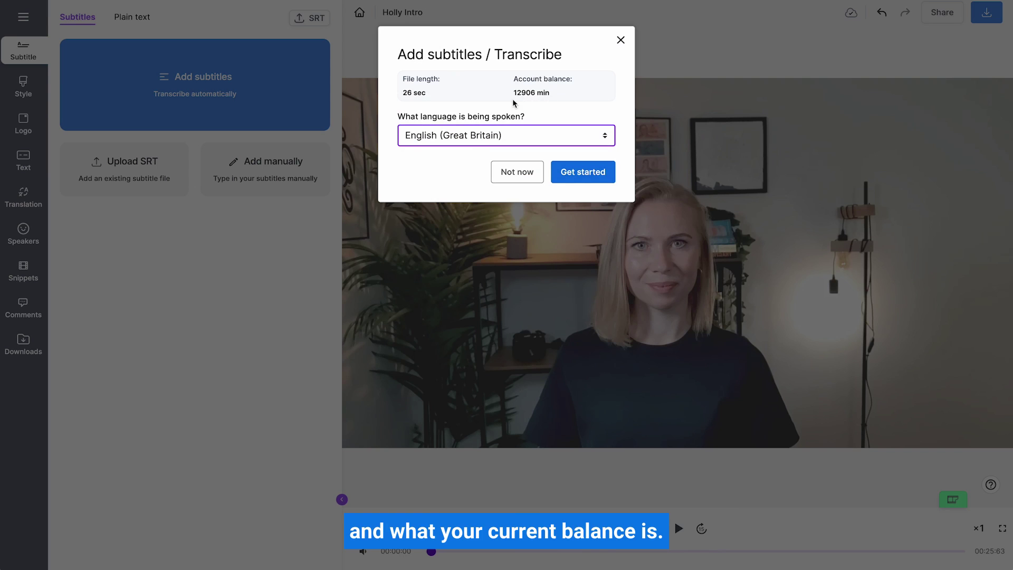
pyautogui.click(584, 171)
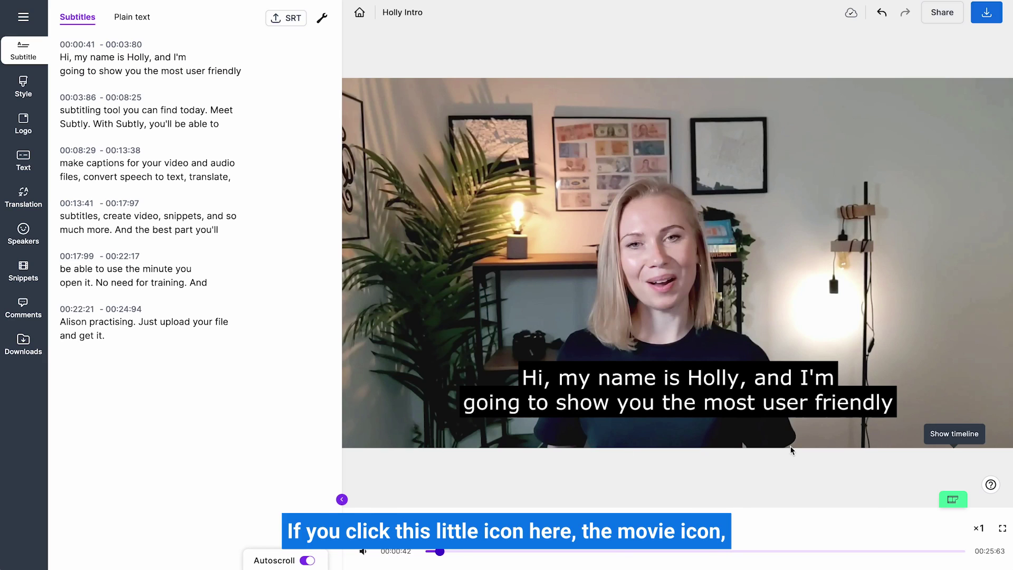
# Show the subtitle timeline and play Holly Intro with captions to about 00:04.99.
pyautogui.click(953, 499)
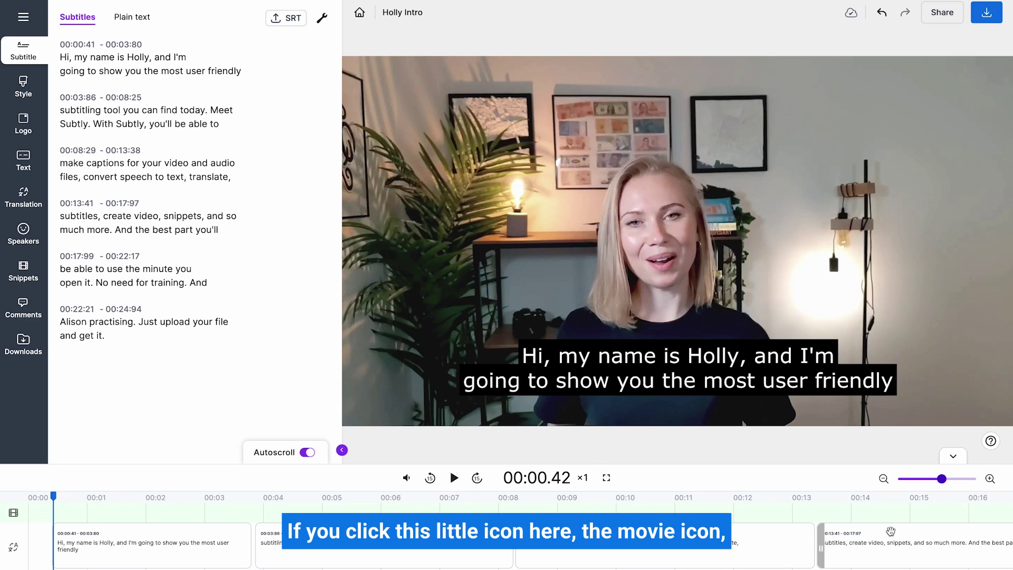
pyautogui.hscroll(5, 853, 550)
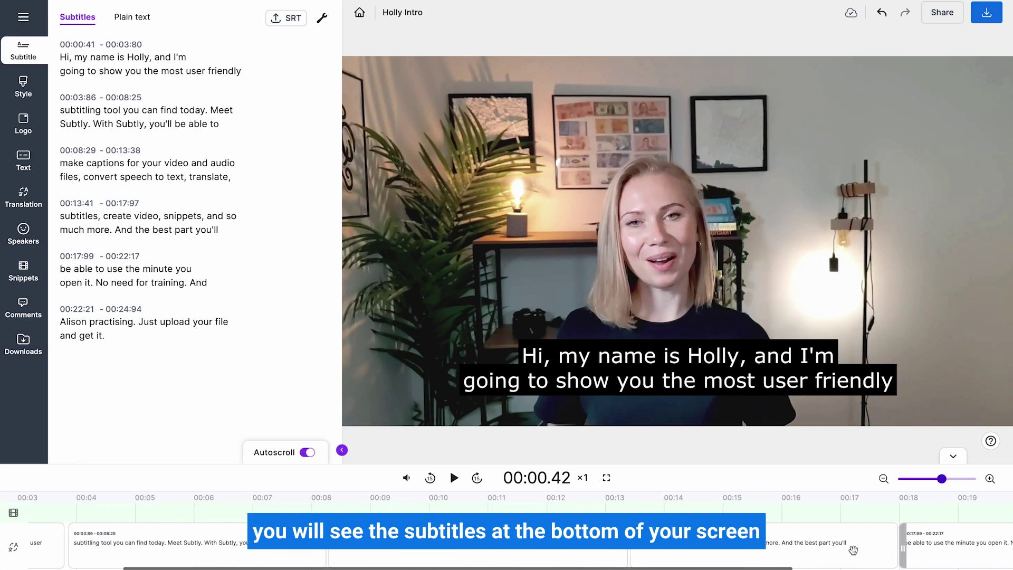
pyautogui.hscroll(-3, 853, 550)
pyautogui.hscroll(-2, 853, 550)
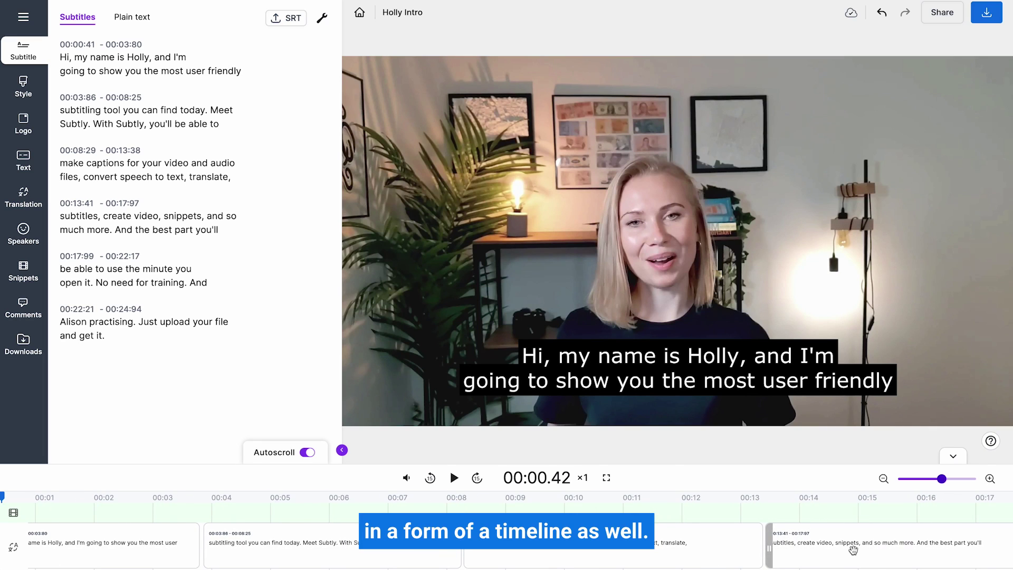
pyautogui.hscroll(-1, 853, 551)
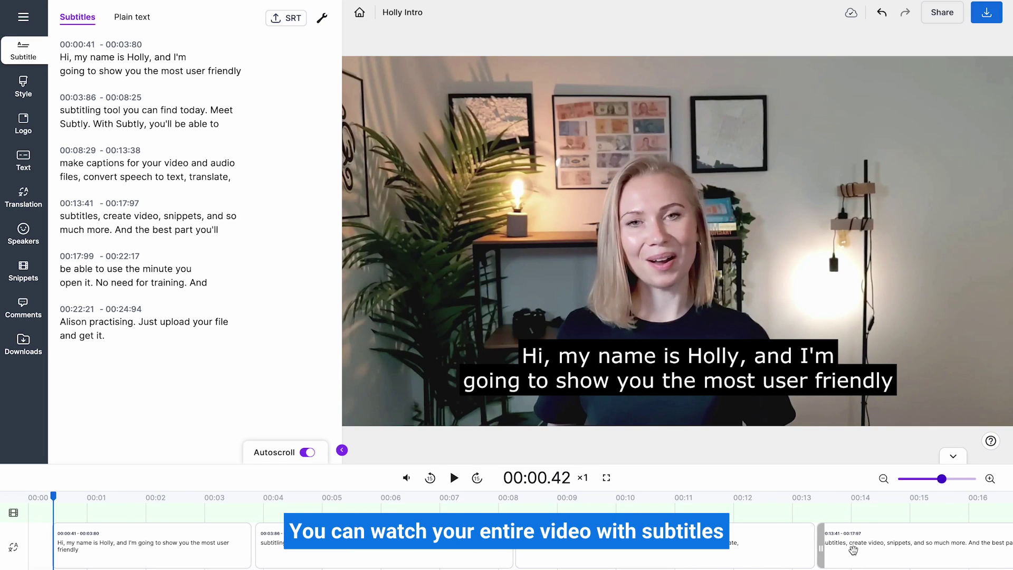
pyautogui.click(454, 479)
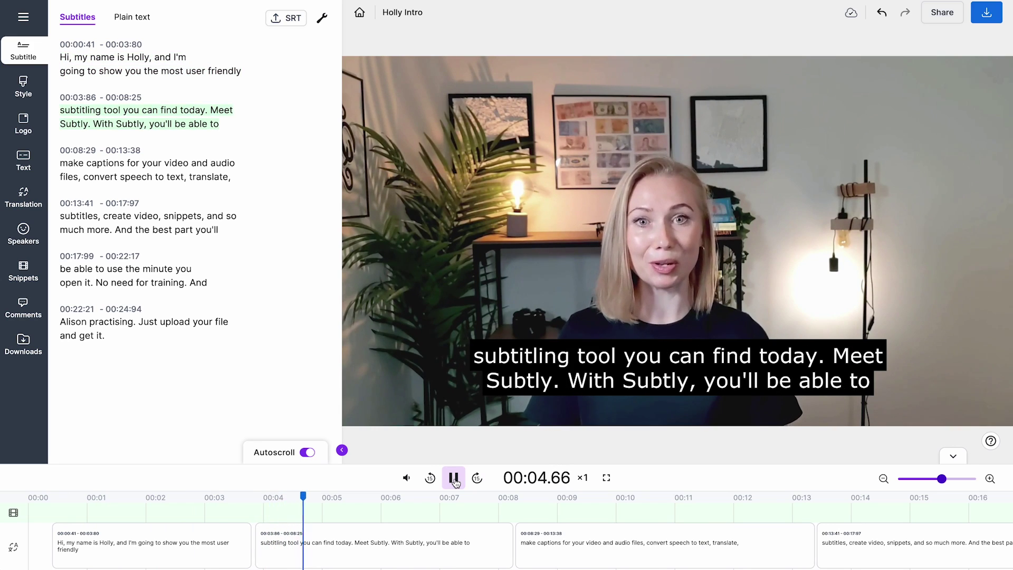
pyautogui.click(454, 478)
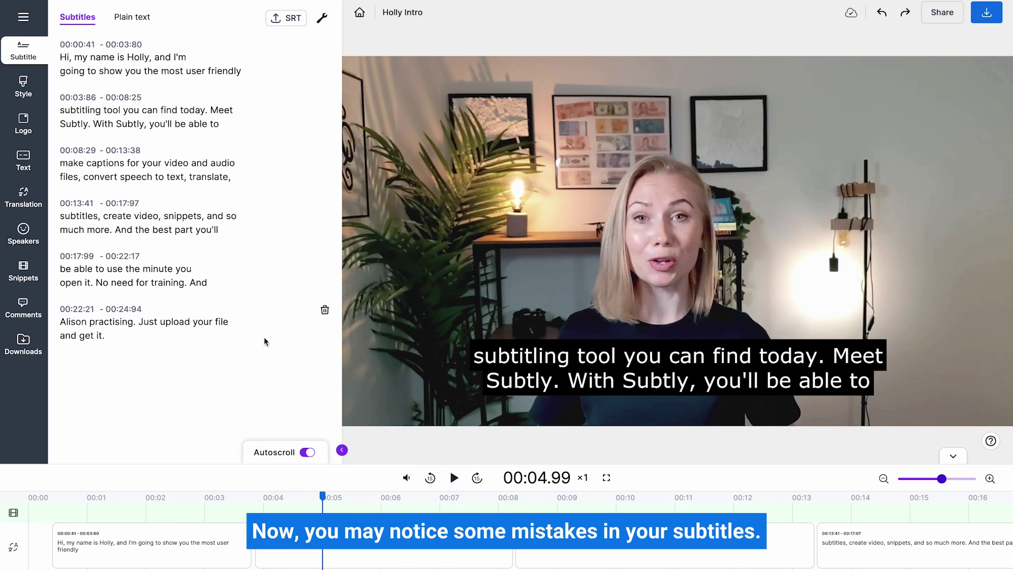
# Locate the misspelt words and scrub playback through the second and third subtitles.
pyautogui.moveTo(90, 125); pyautogui.dragTo(59, 127)
pyautogui.moveTo(90, 323); pyautogui.dragTo(61, 322)
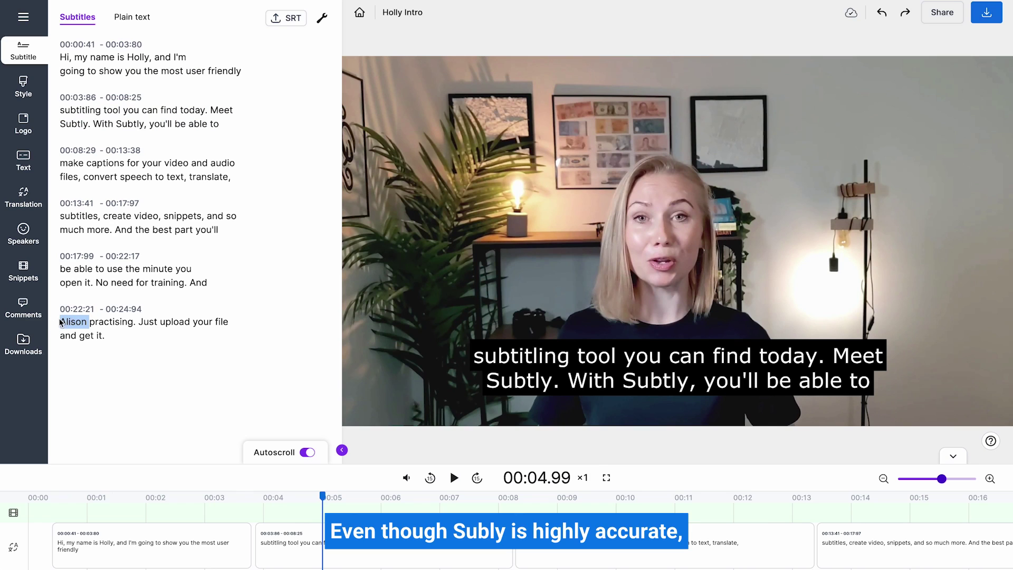
pyautogui.click(90, 322)
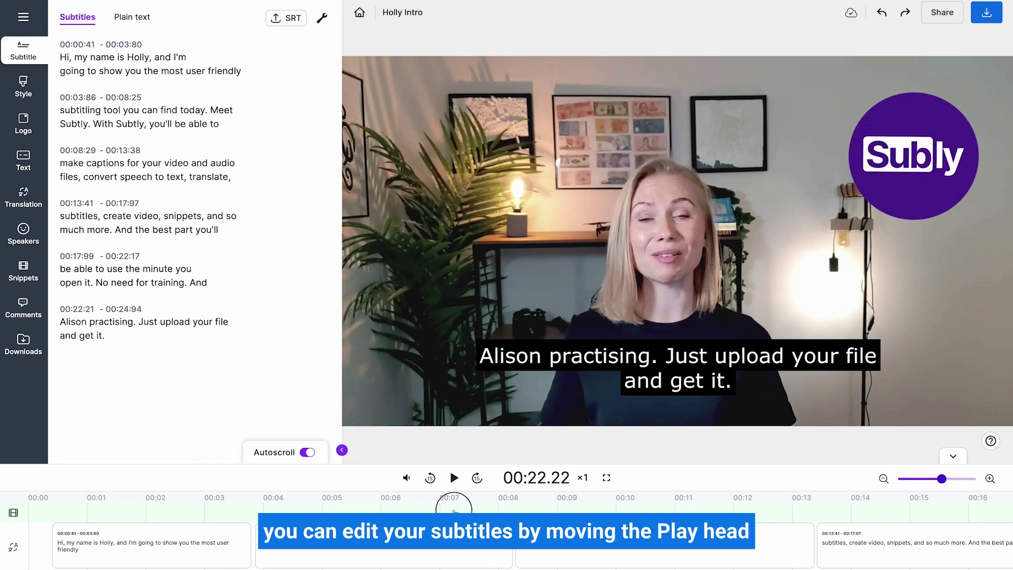
pyautogui.click(453, 509)
pyautogui.moveTo(456, 498); pyautogui.dragTo(704, 496)
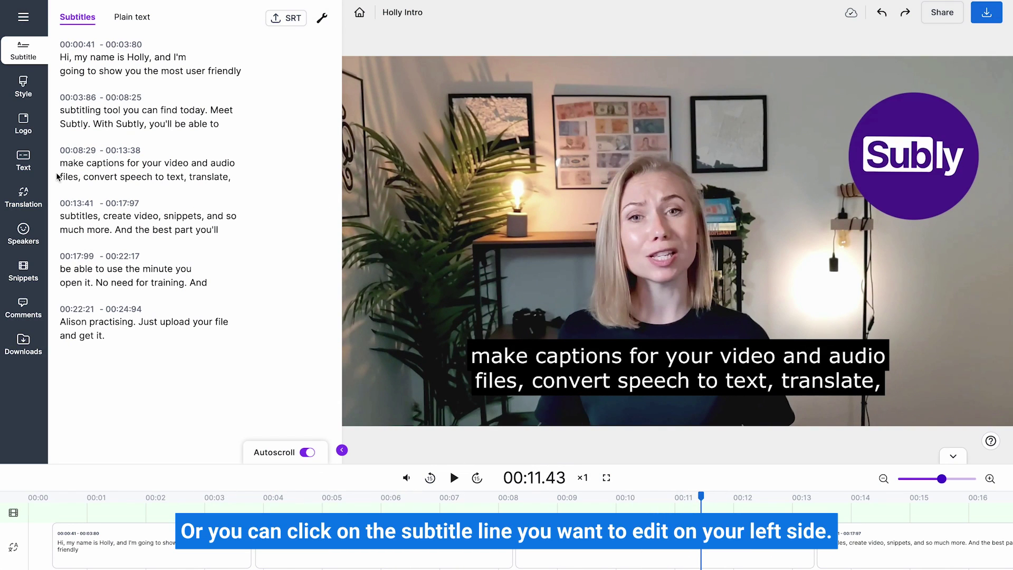
pyautogui.click(77, 124)
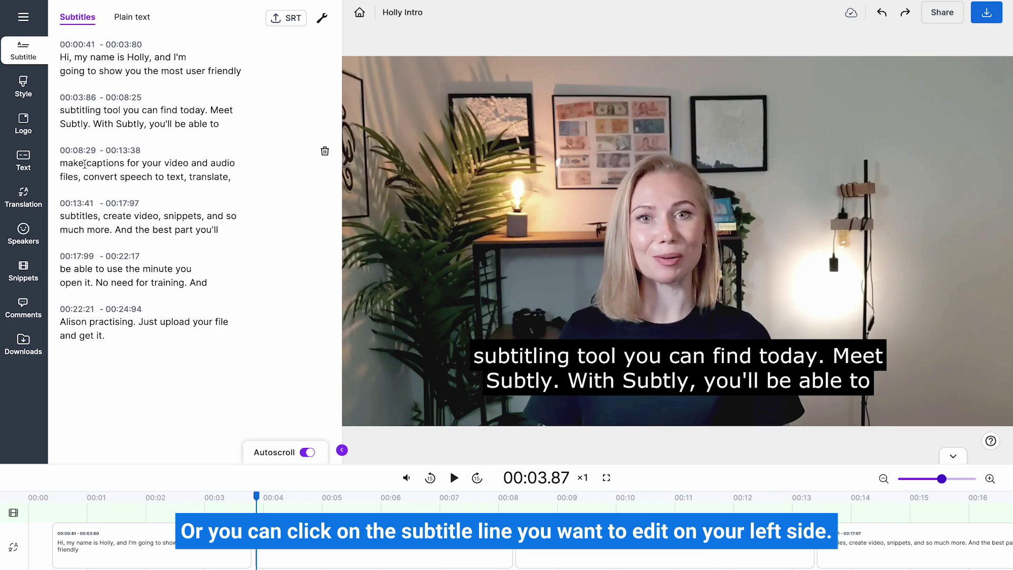
pyautogui.click(95, 177)
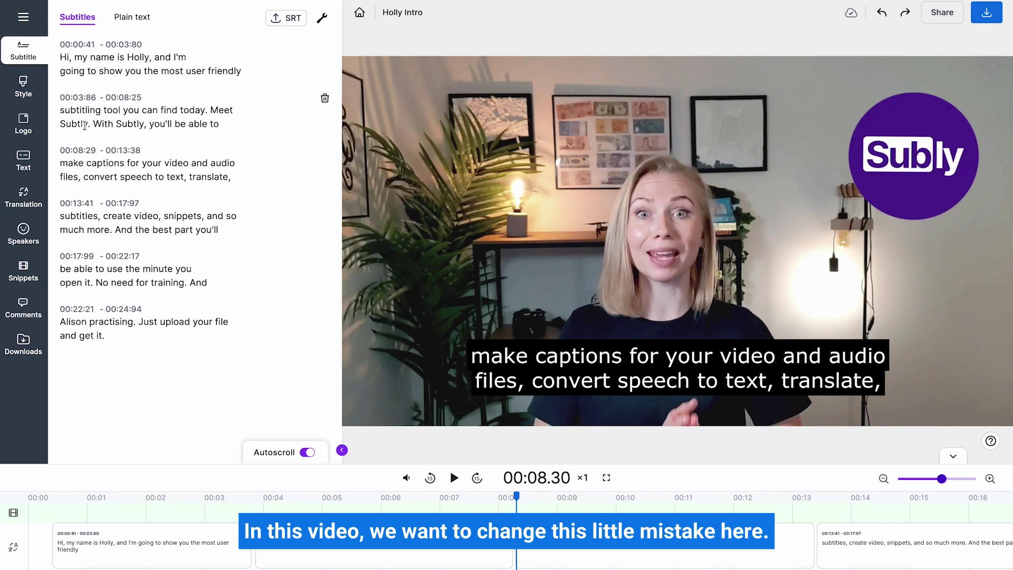
# Correct 'Subtly' to 'Subly' in line two and replace 'Alison' with 'hours'.
pyautogui.doubleClick(62, 123)
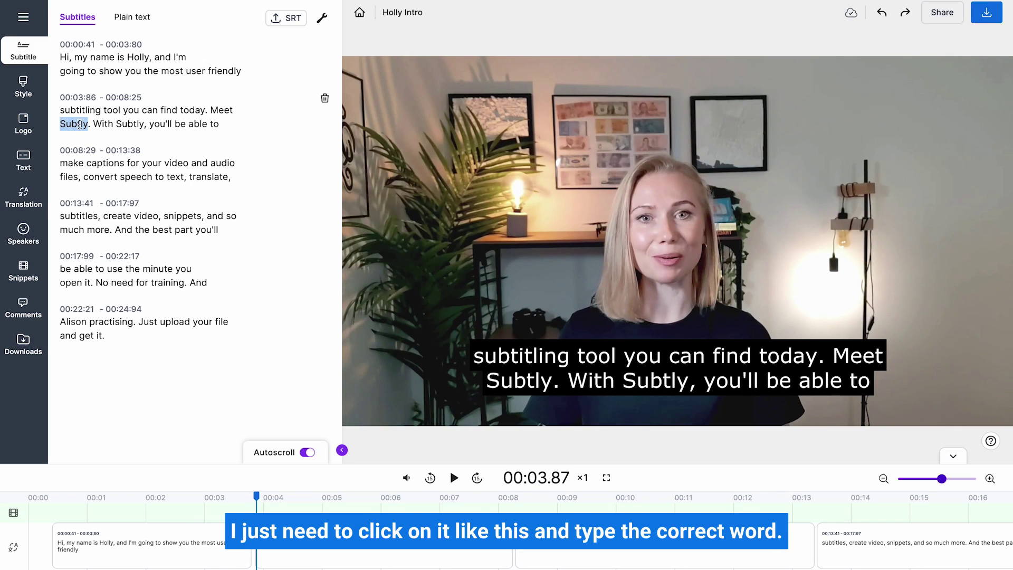
pyautogui.click(79, 125)
pyautogui.press('BackSpace')
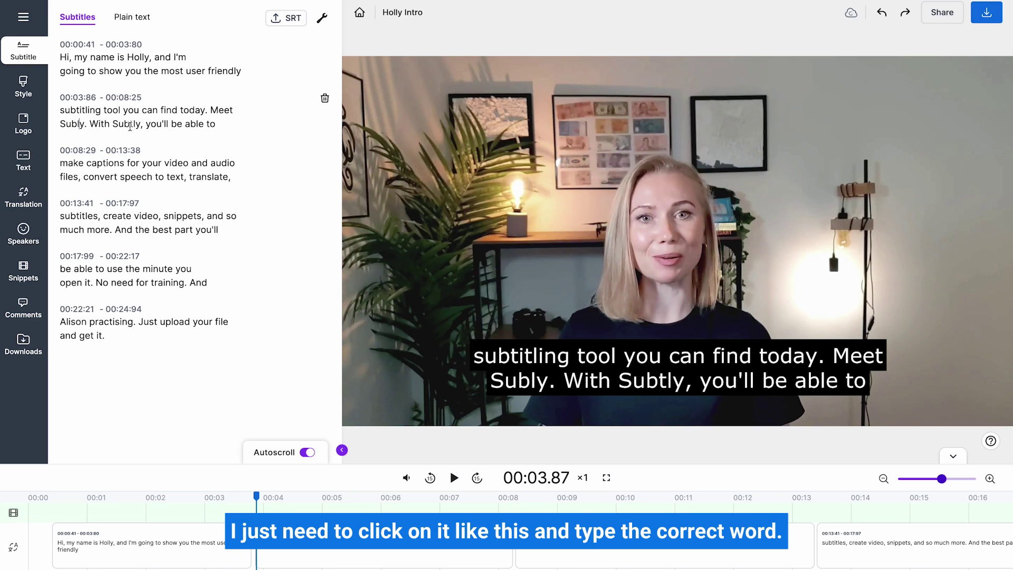
pyautogui.doubleClick(69, 321)
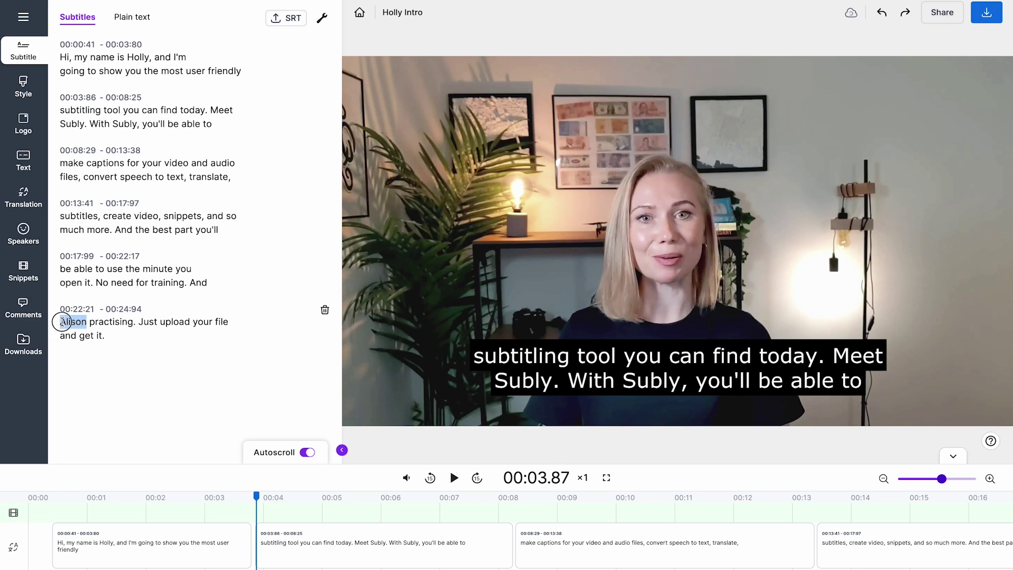
pyautogui.write('hours')
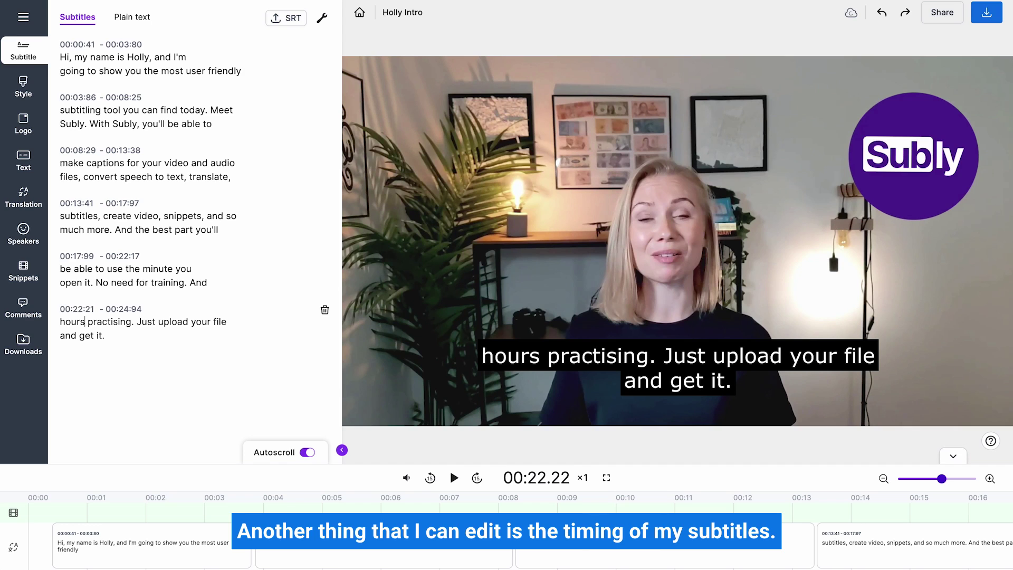
# Split the second subtitle into a new block just before 'Meet Subly'.
pyautogui.click(61, 109)
pyautogui.moveTo(61, 110); pyautogui.dragTo(229, 125)
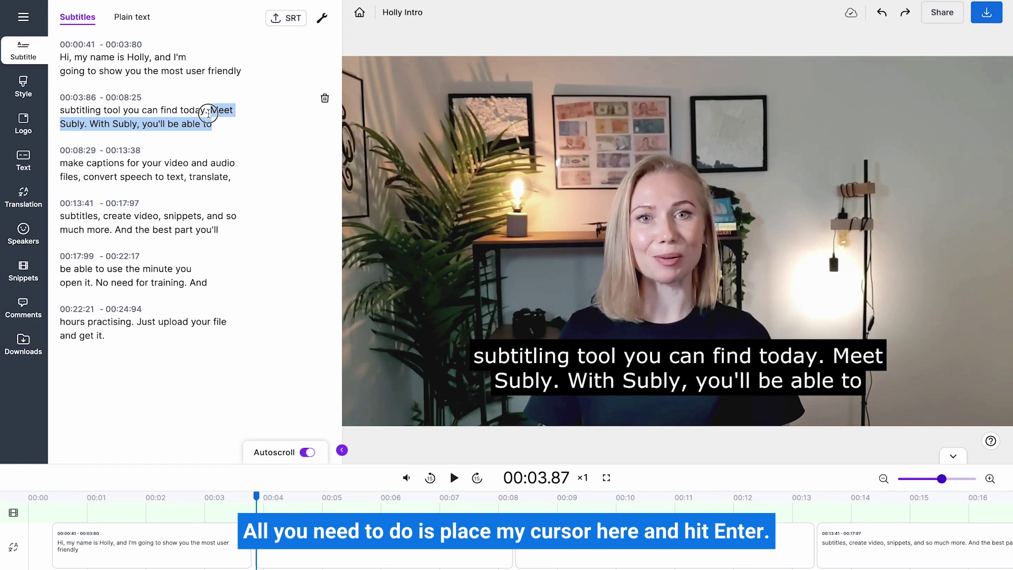
pyautogui.click(209, 112)
pyautogui.press('Return')
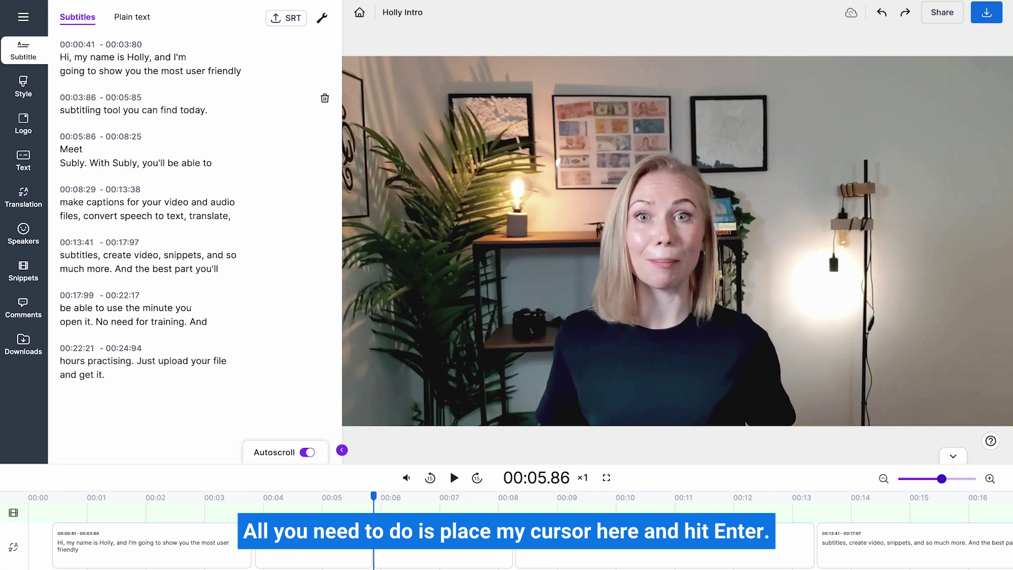
pyautogui.click(61, 162)
pyautogui.press('BackSpace')
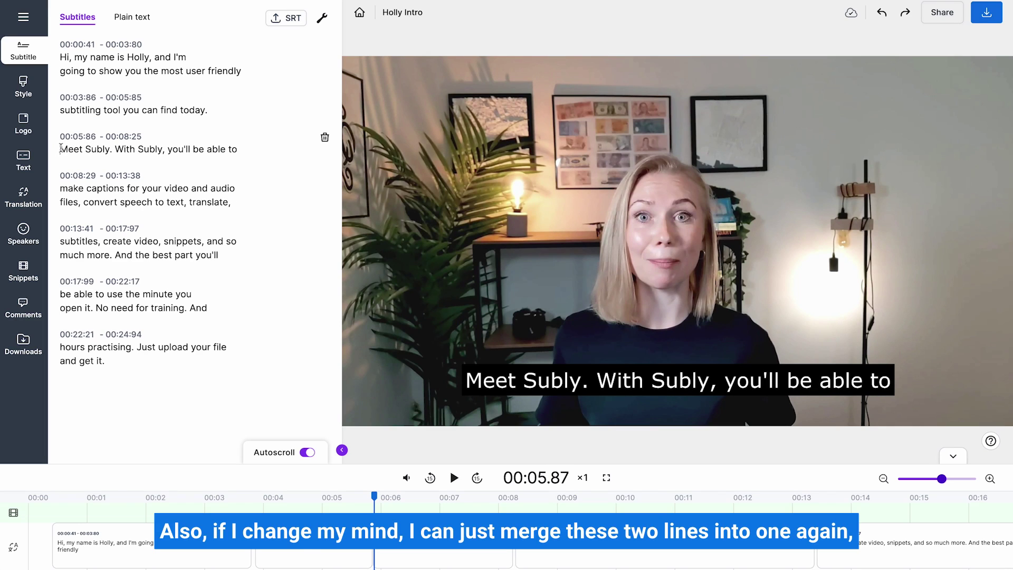
# Paste the 'Meet Subly' line back after 'today.', delete the extra block, set end time 00:08.85.
pyautogui.moveTo(61, 148); pyautogui.dragTo(233, 148)
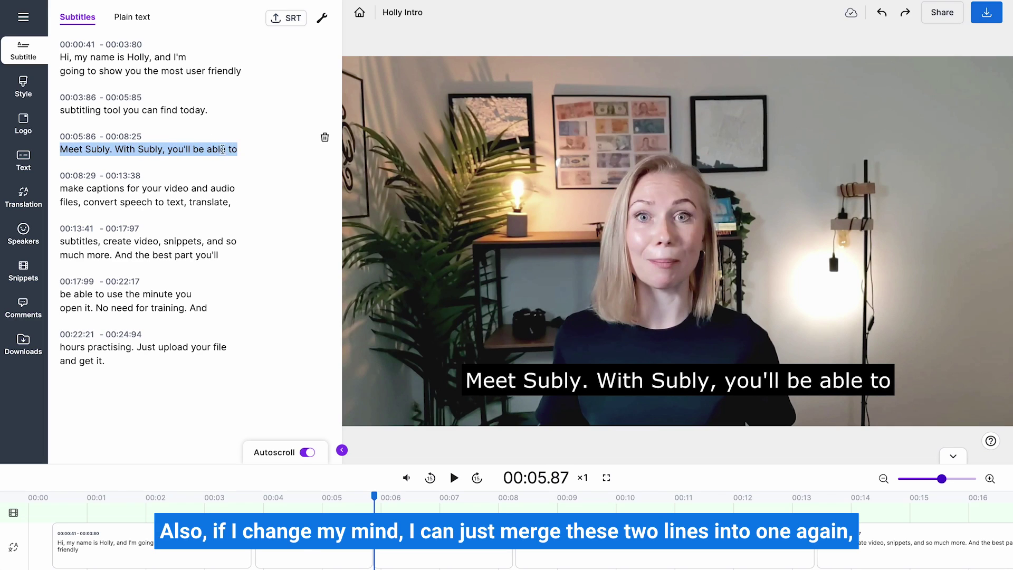
pyautogui.rightClick(225, 149)
pyautogui.click(240, 239)
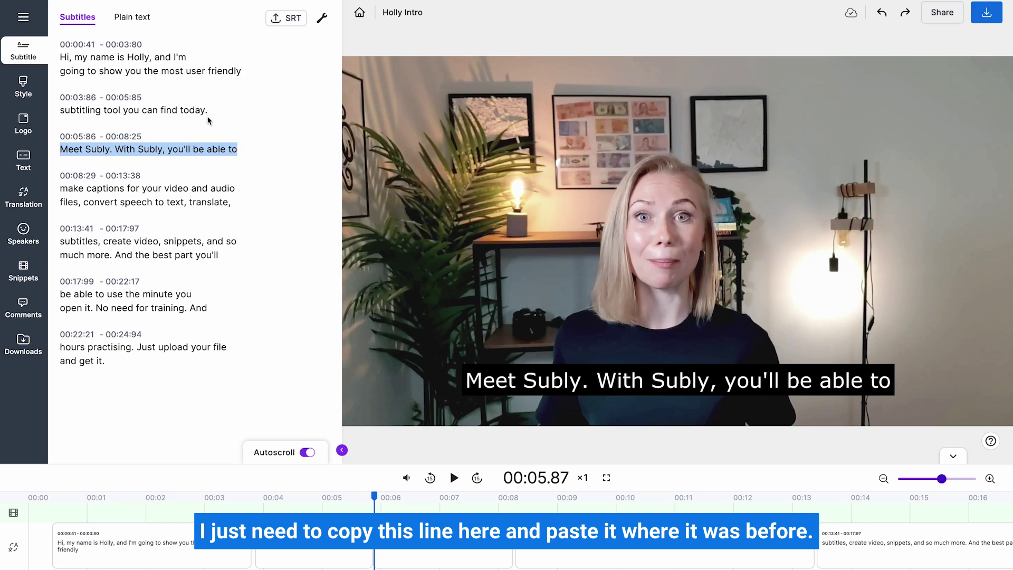
pyautogui.click(208, 111)
pyautogui.hotkey('ctrl', 'v')
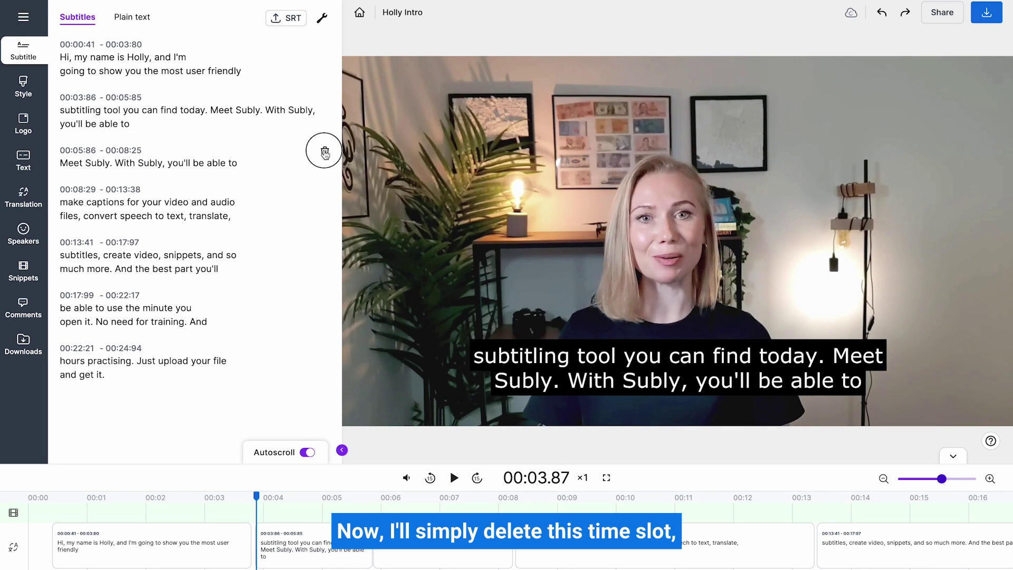
pyautogui.click(325, 154)
pyautogui.doubleClick(128, 97)
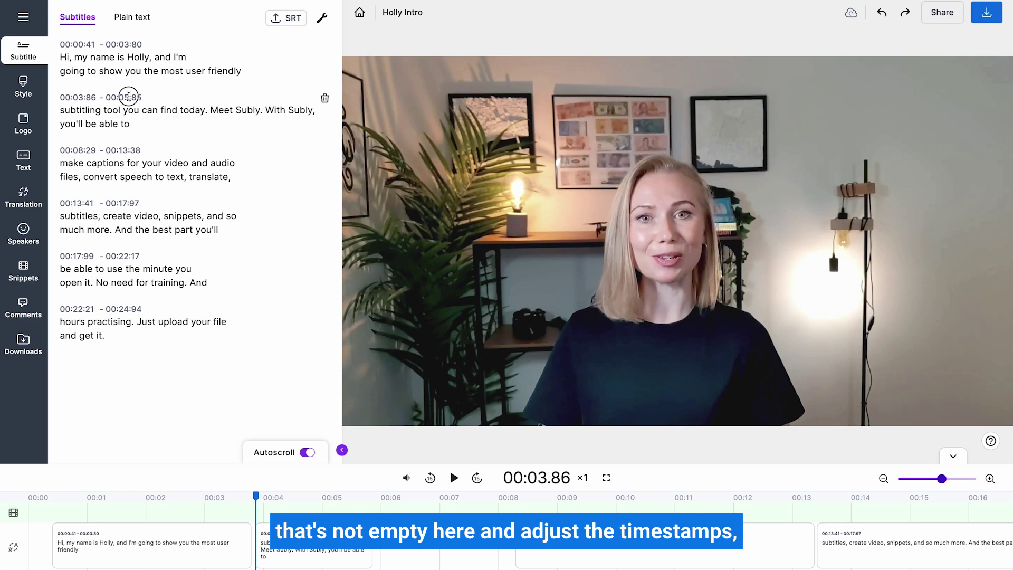
pyautogui.write('08:2')
pyautogui.write('5')
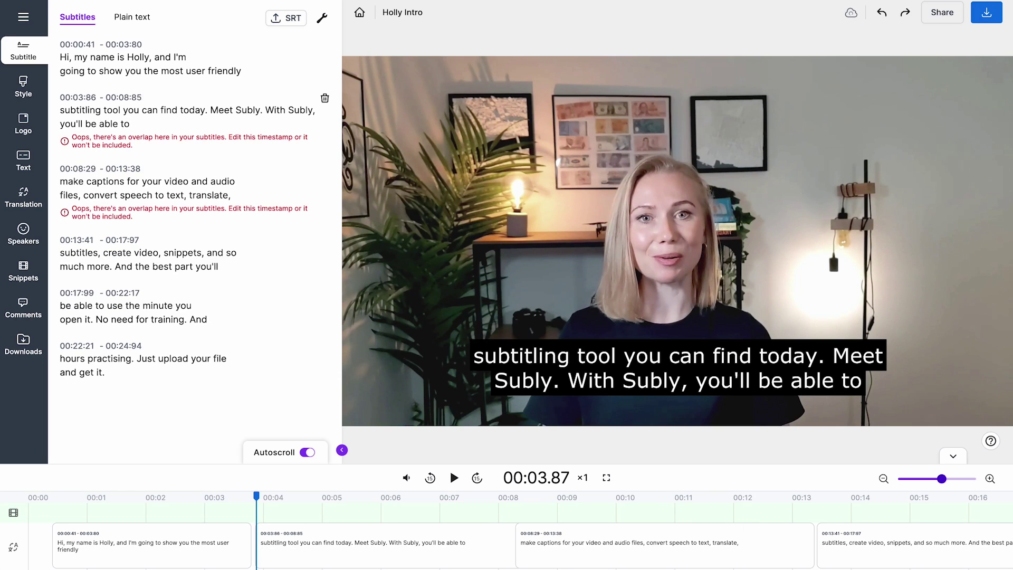
pyautogui.write(':25')
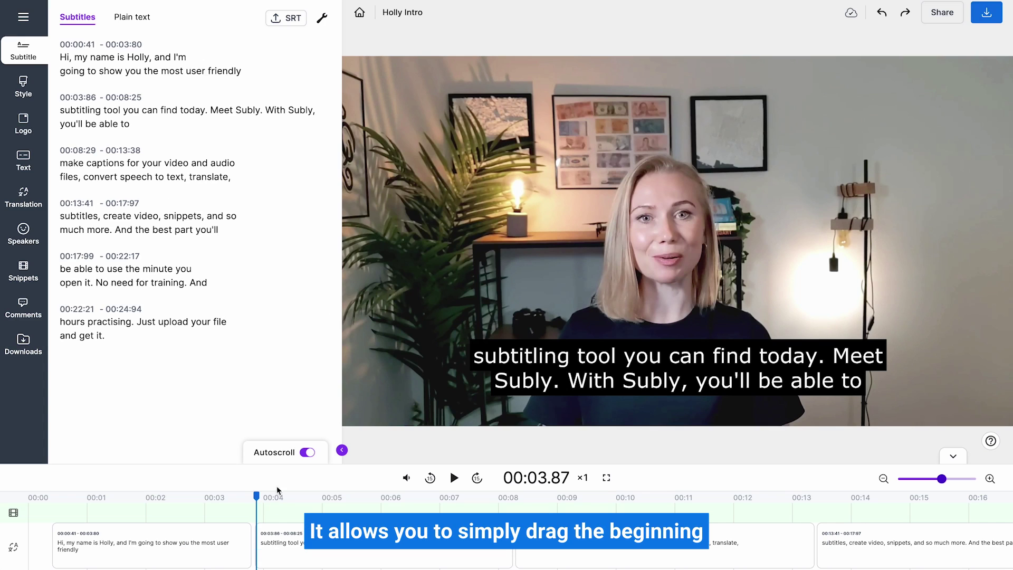
# Drag the second subtitle's edges on the timeline so it spans 00:05:22 to 00:06:54.
pyautogui.moveTo(261, 537)
pyautogui.moveTo(261, 537); pyautogui.dragTo(337, 537)
pyautogui.moveTo(509, 549); pyautogui.dragTo(411, 547)
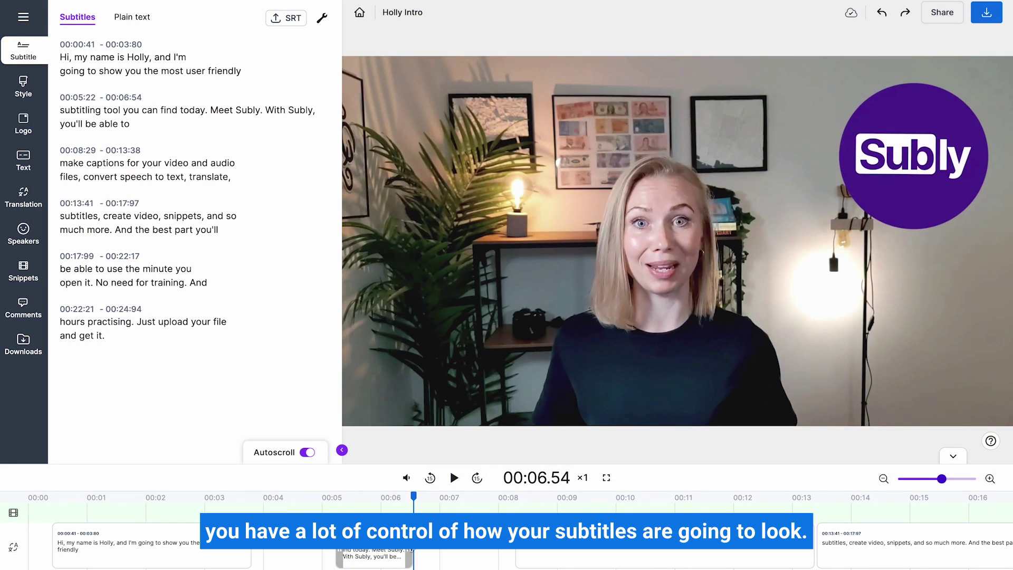
# Hide the timeline and resize the video to Vertical 4:5 after trying square and portrait.
pyautogui.click(950, 455)
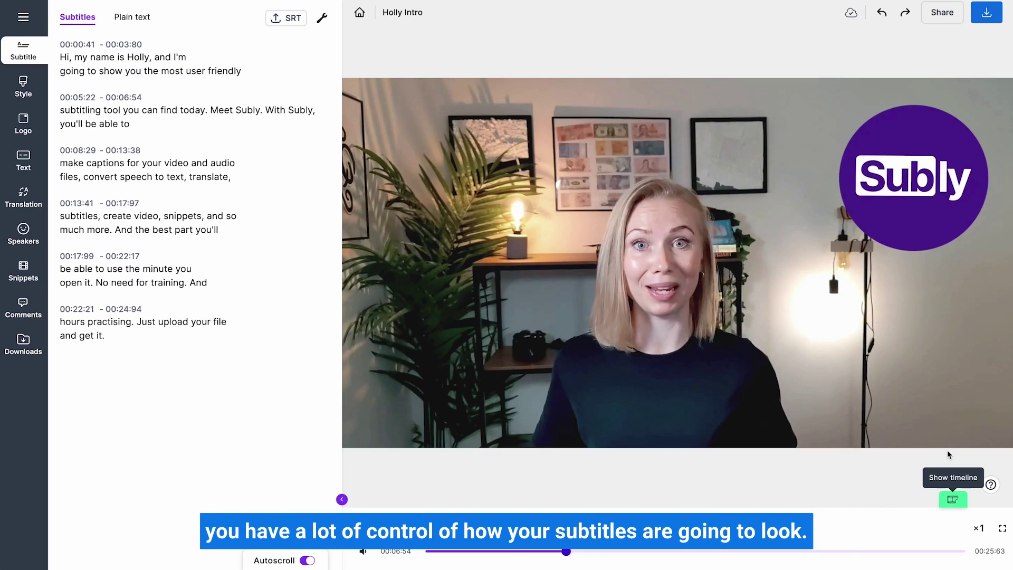
pyautogui.click(62, 110)
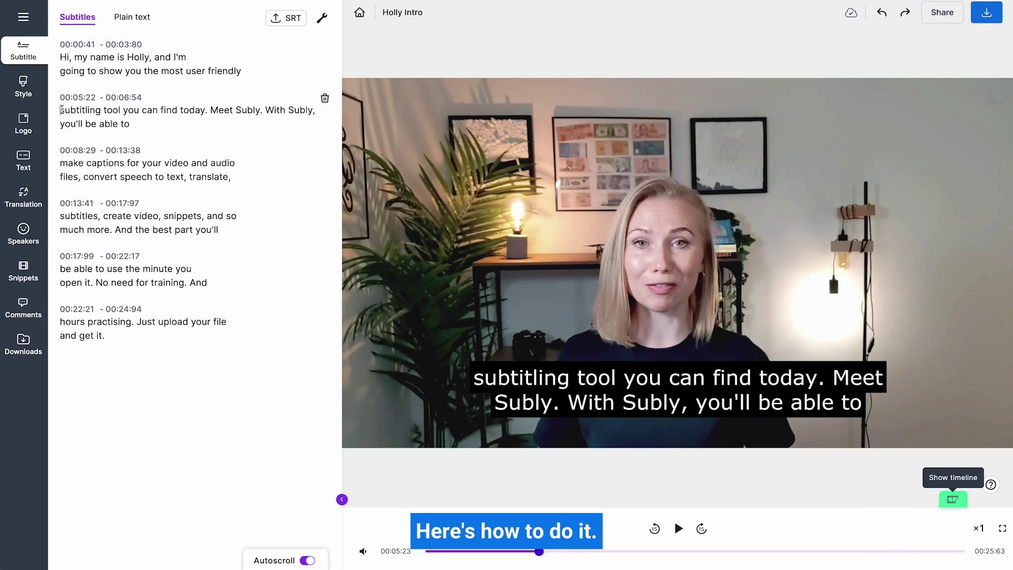
pyautogui.click(24, 86)
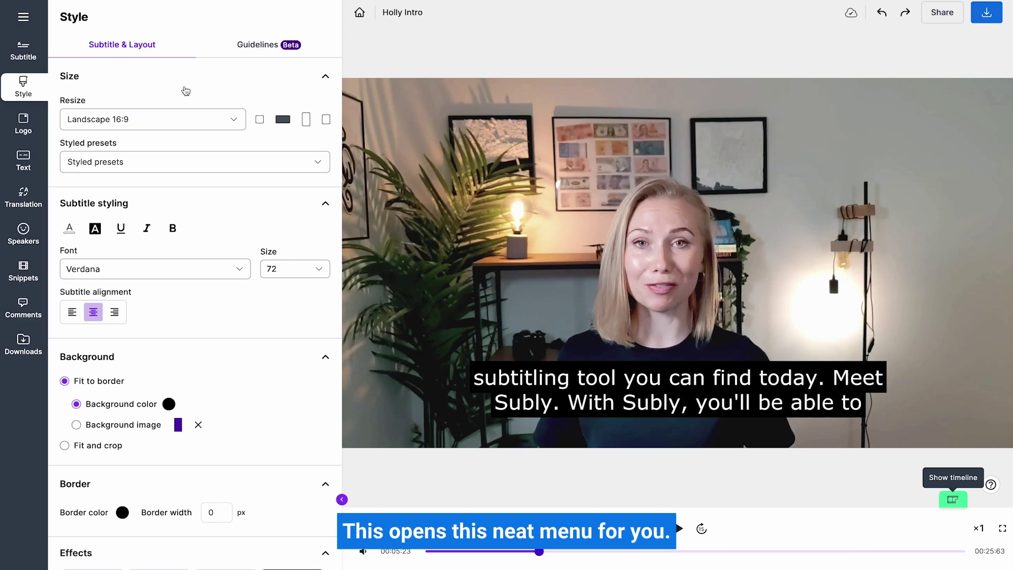
pyautogui.click(239, 121)
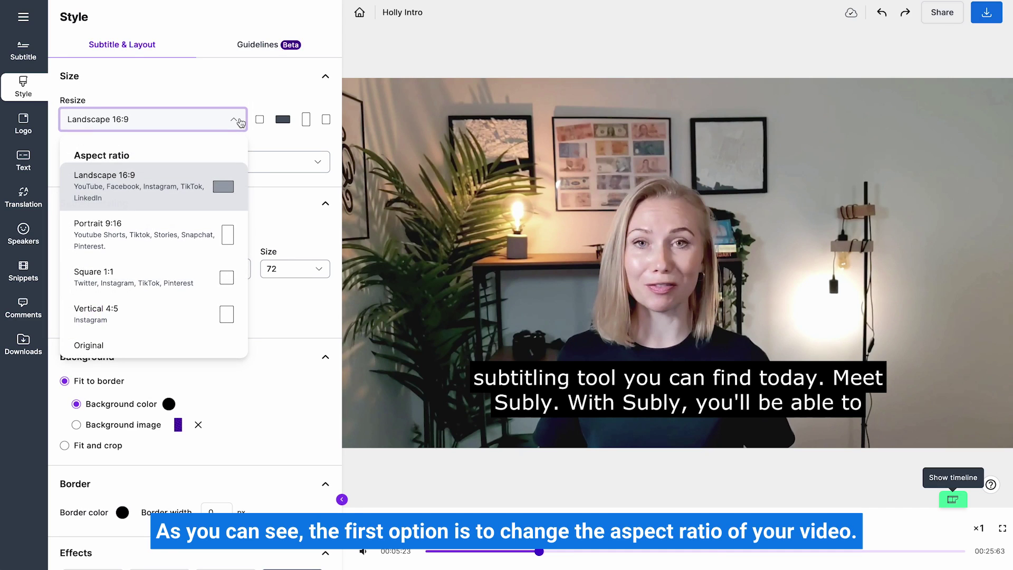
pyautogui.click(239, 121)
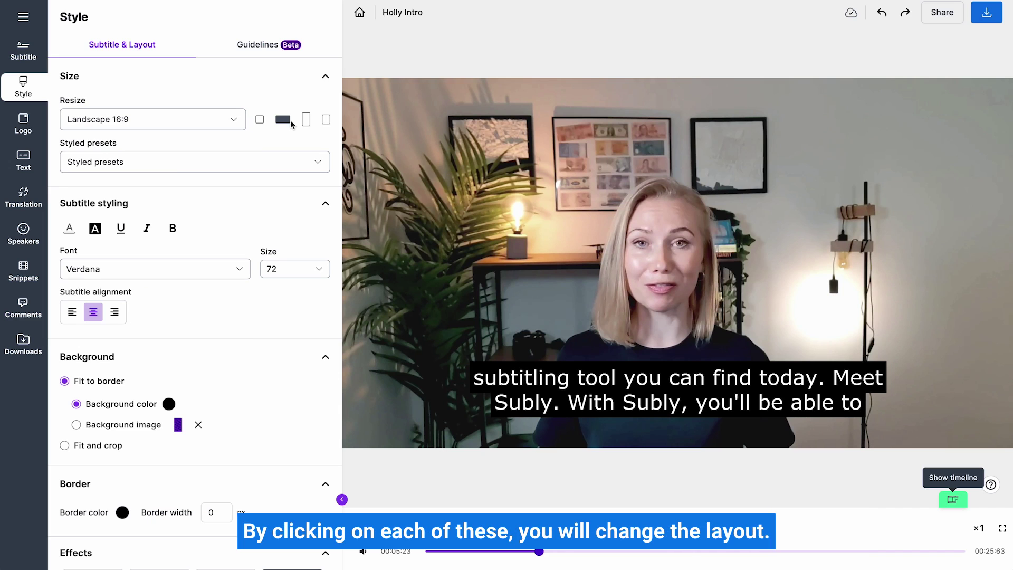
pyautogui.click(259, 123)
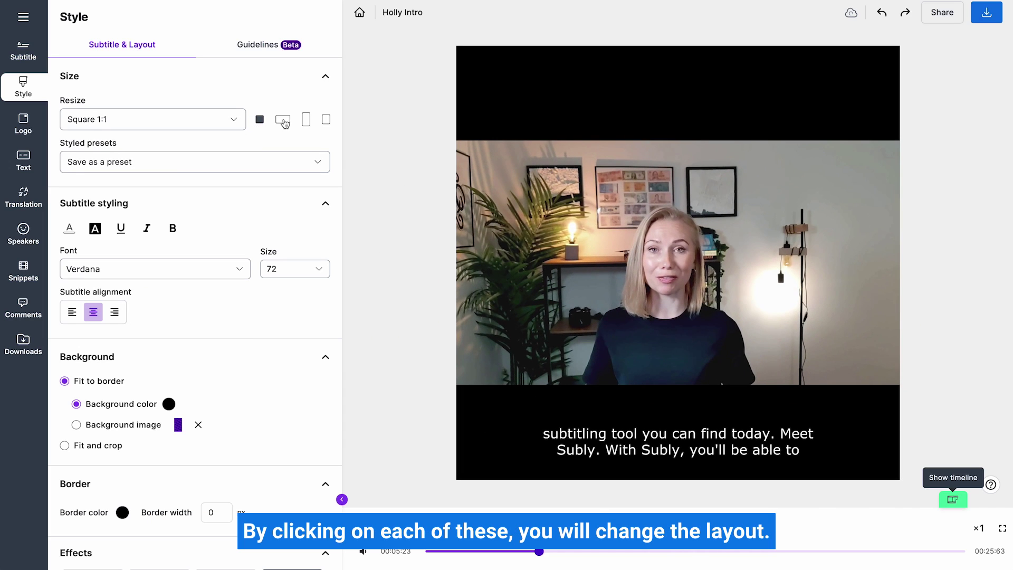
pyautogui.click(306, 120)
pyautogui.click(326, 119)
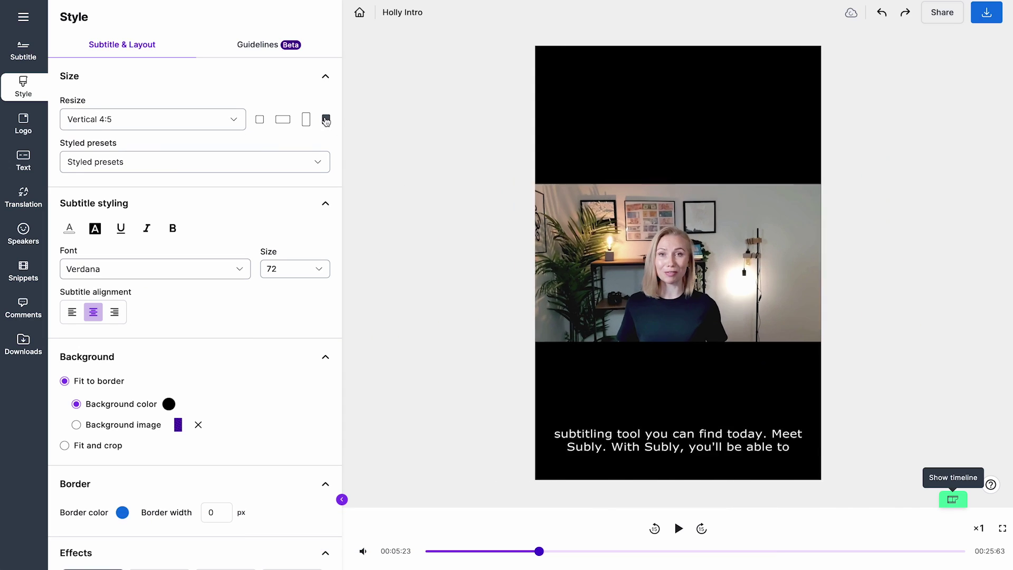
# Check the font and subtitle size options, keeping the size at 72.
pyautogui.click(239, 269)
pyautogui.click(248, 269)
pyautogui.click(322, 270)
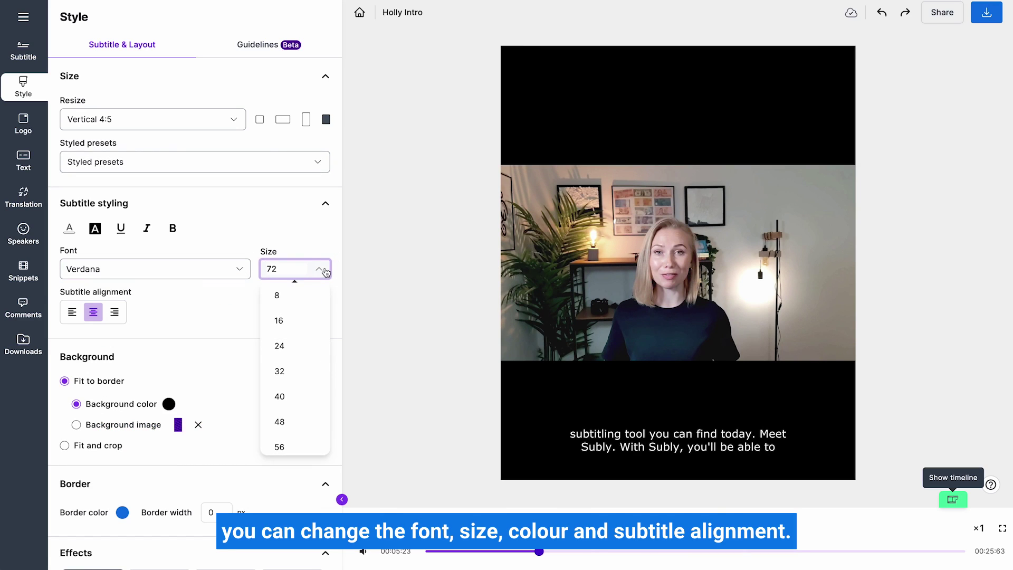
pyautogui.click(322, 270)
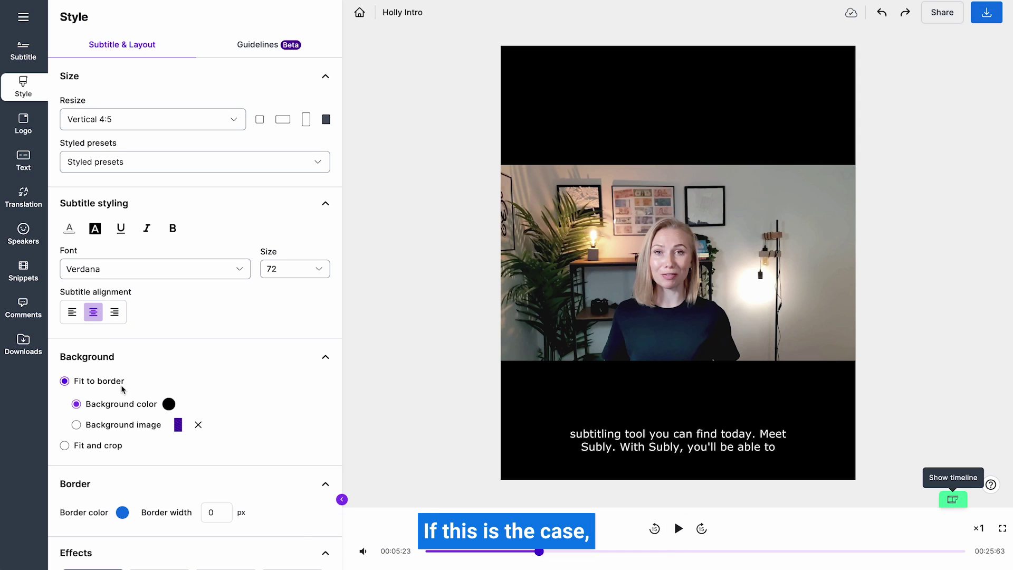
# Try a purple background and a background image, then set the background to Fit and crop.
pyautogui.click(169, 404)
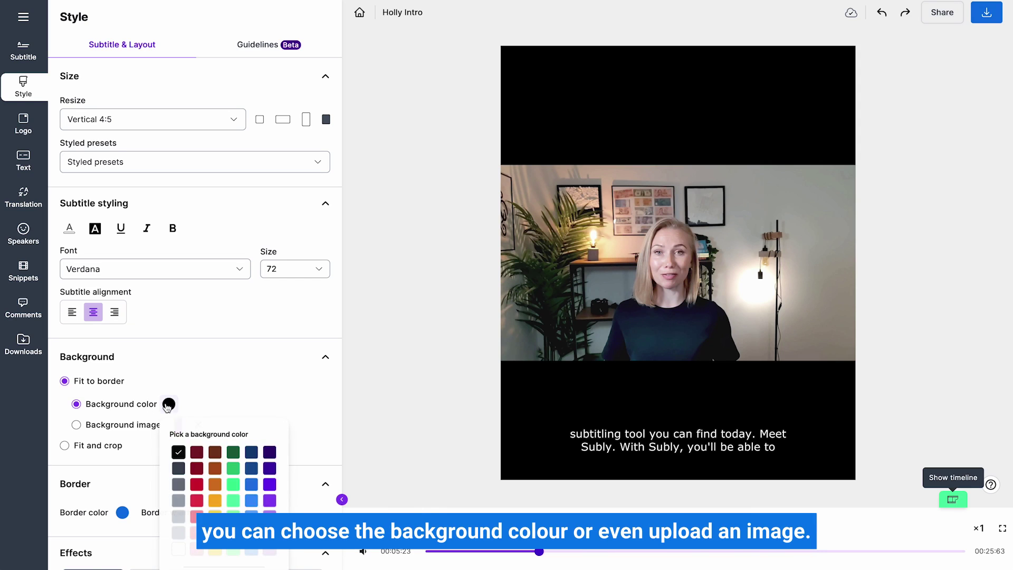
pyautogui.click(270, 484)
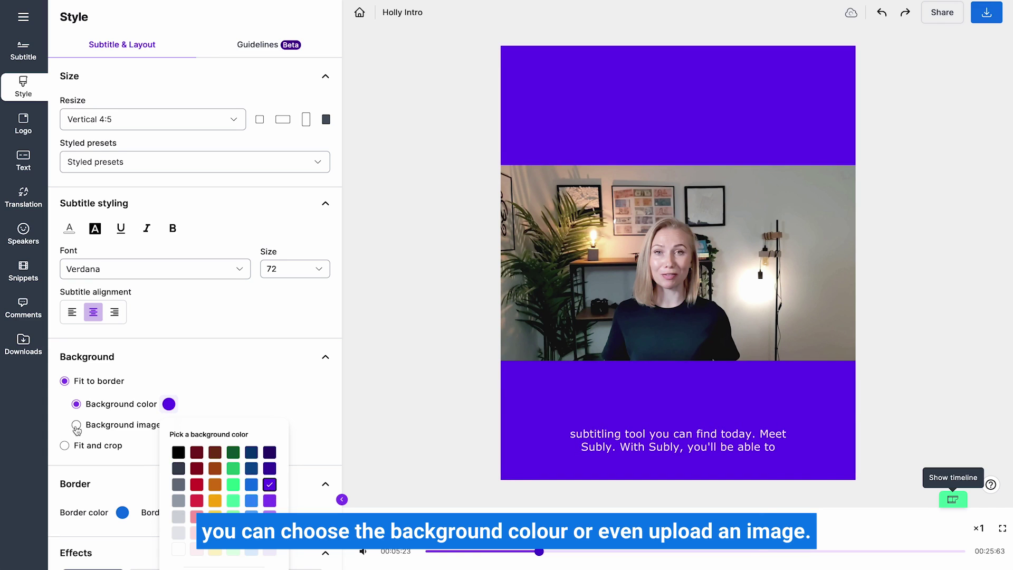
pyautogui.click(76, 425)
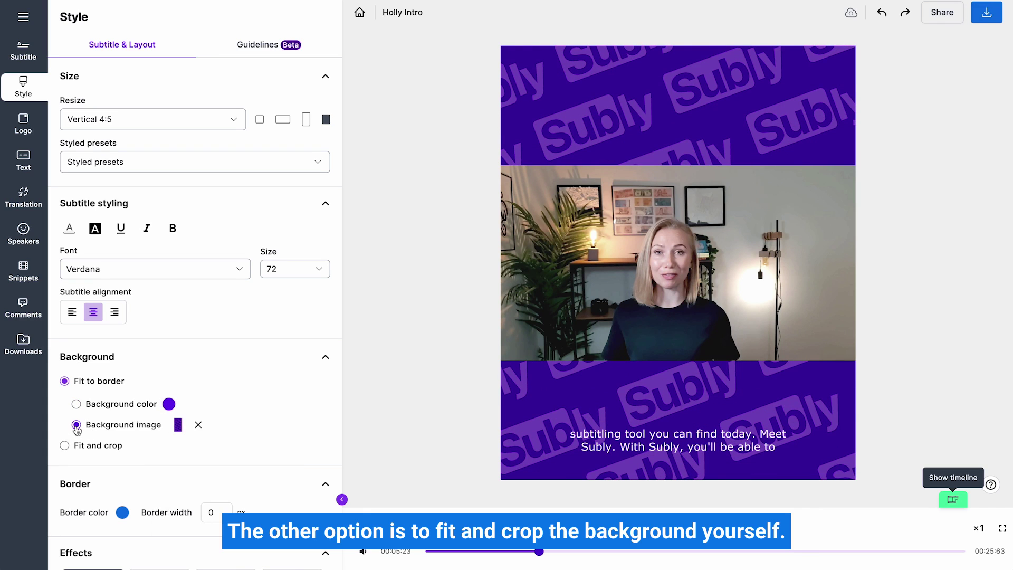
pyautogui.click(65, 446)
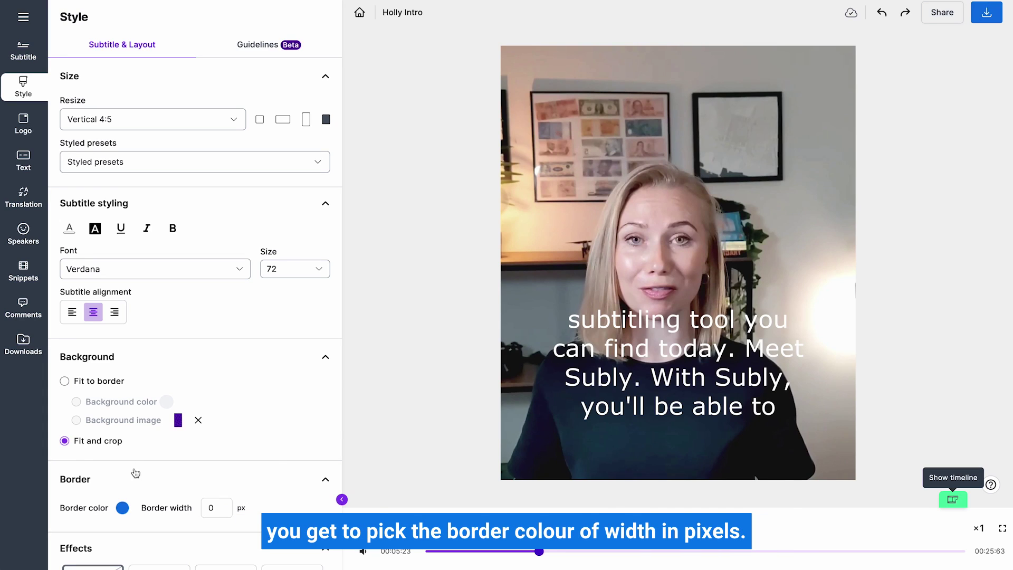
# Frame the 4:5 video with a 100 px purple border.
pyautogui.scroll(-2, 132, 472)
pyautogui.click(222, 443)
pyautogui.press('BackSpace')
pyautogui.write('2')
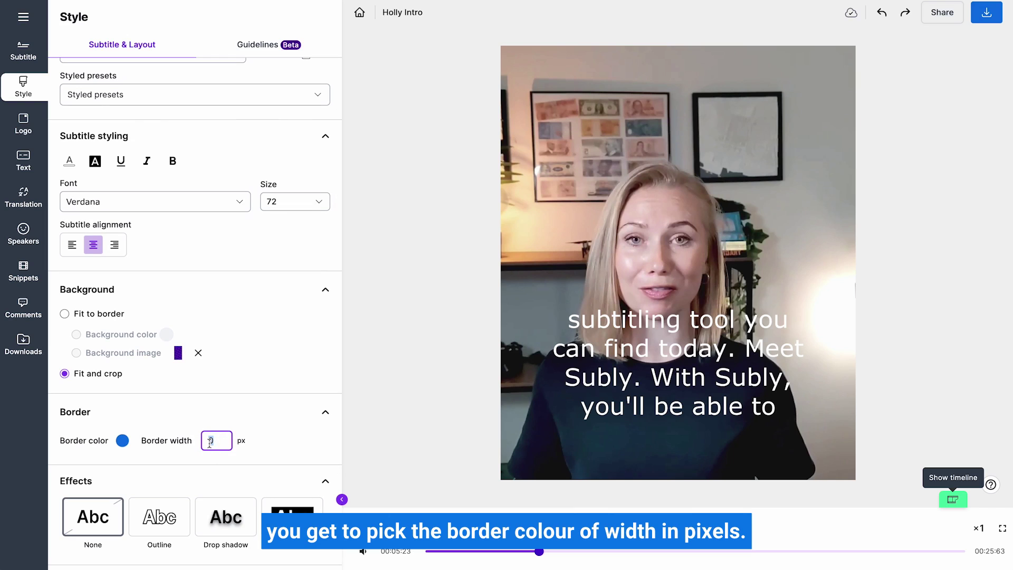
pyautogui.write('00')
pyautogui.click(122, 440)
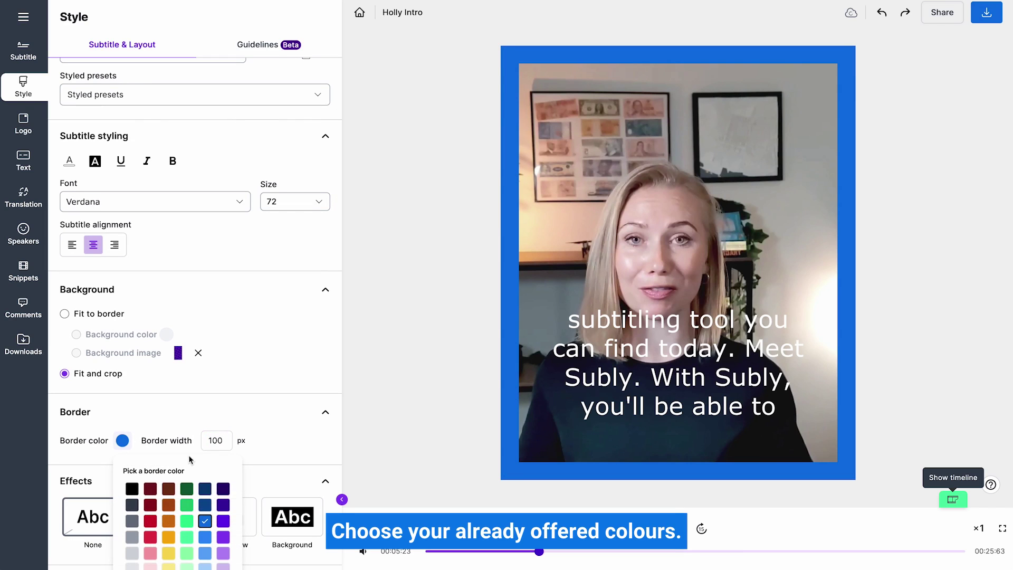
pyautogui.click(223, 521)
pyautogui.scroll(-2, 269, 452)
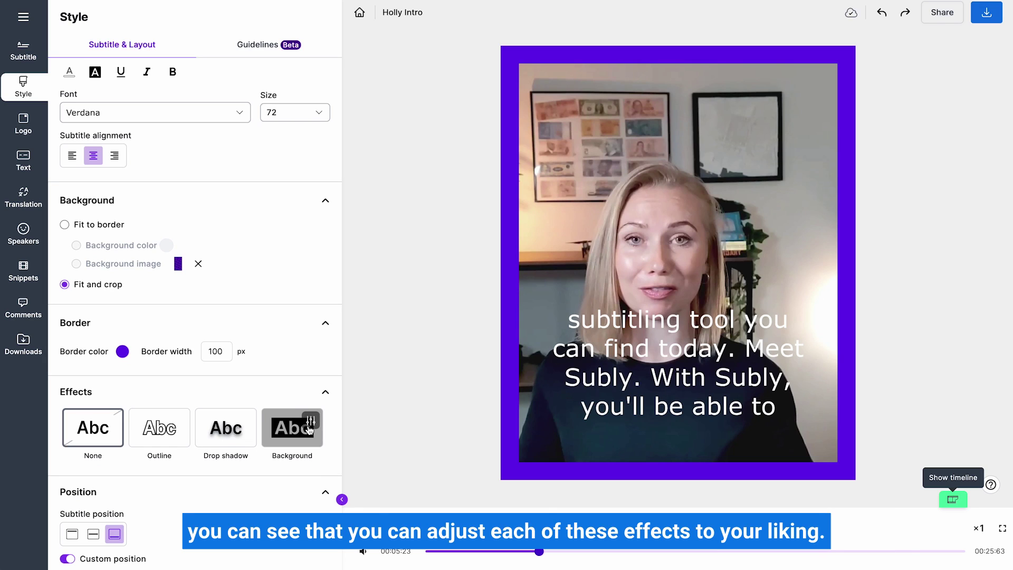
# Trial a half-opacity 5px red drop shadow, then set the subtitle effect back to None.
pyautogui.click(234, 435)
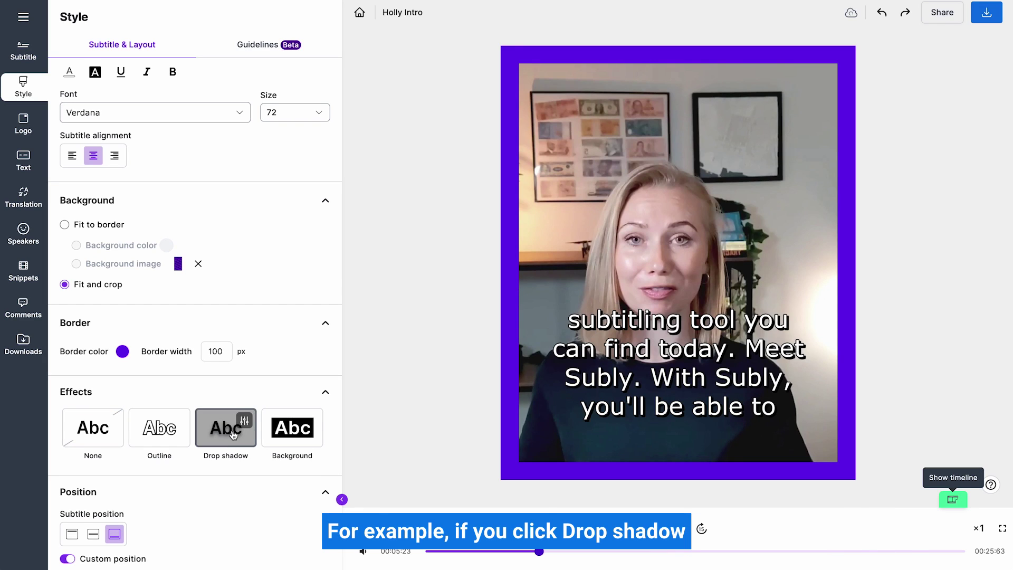
pyautogui.click(244, 421)
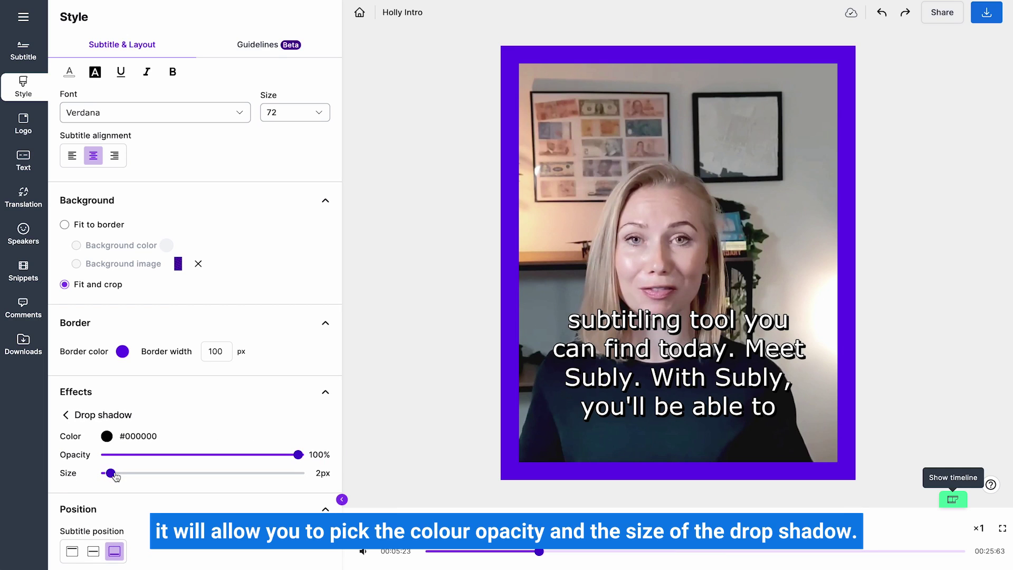
pyautogui.click(106, 436)
pyautogui.click(595, 40)
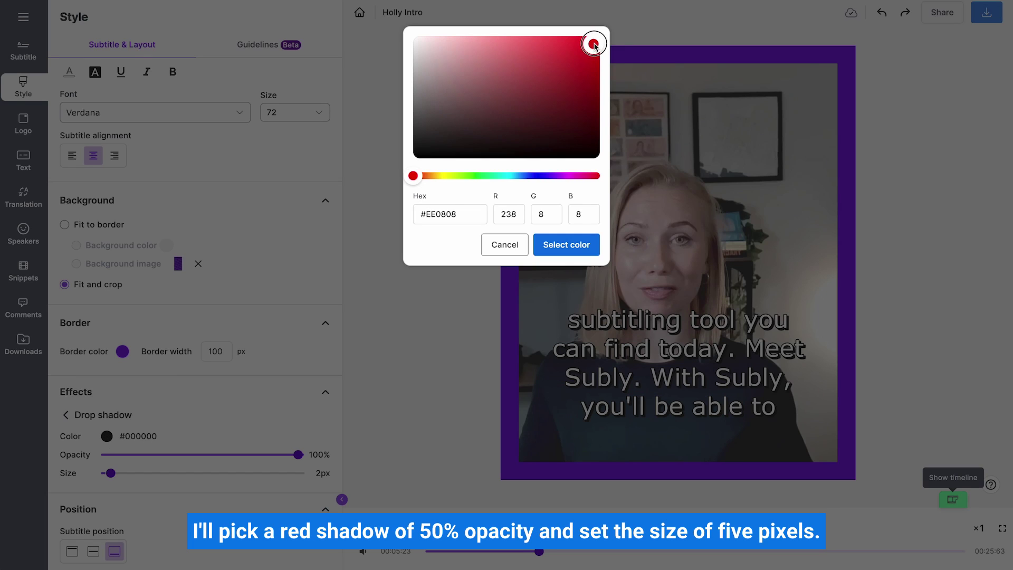
pyautogui.click(566, 243)
pyautogui.moveTo(298, 455); pyautogui.dragTo(201, 454)
pyautogui.moveTo(110, 473); pyautogui.dragTo(117, 477)
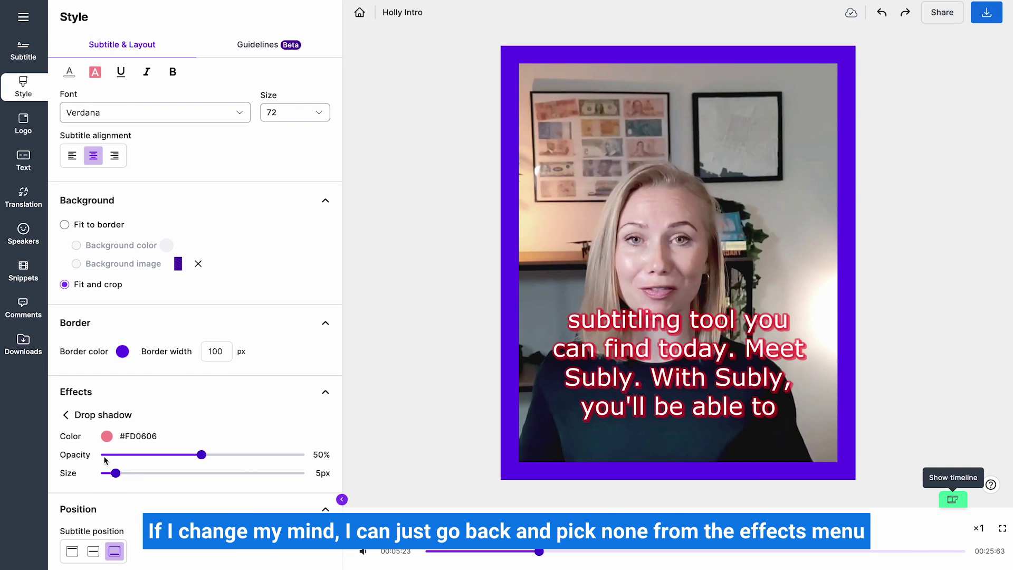
pyautogui.click(66, 414)
pyautogui.click(93, 433)
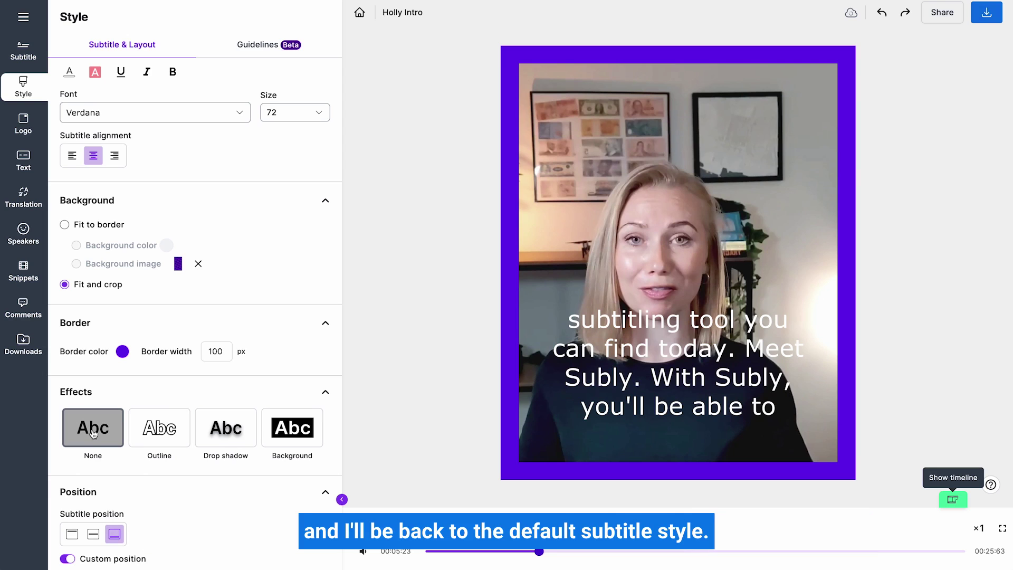
# Try Top, Middle and Bottom subtitle positions, ending on Bottom with custom positioning on.
pyautogui.scroll(-1, 93, 433)
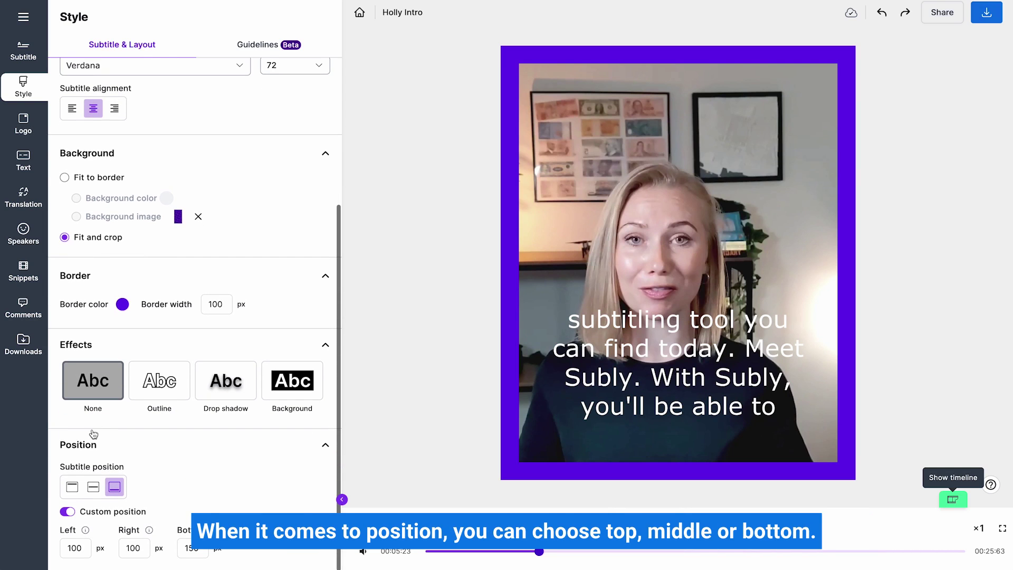
pyautogui.click(72, 487)
pyautogui.click(92, 487)
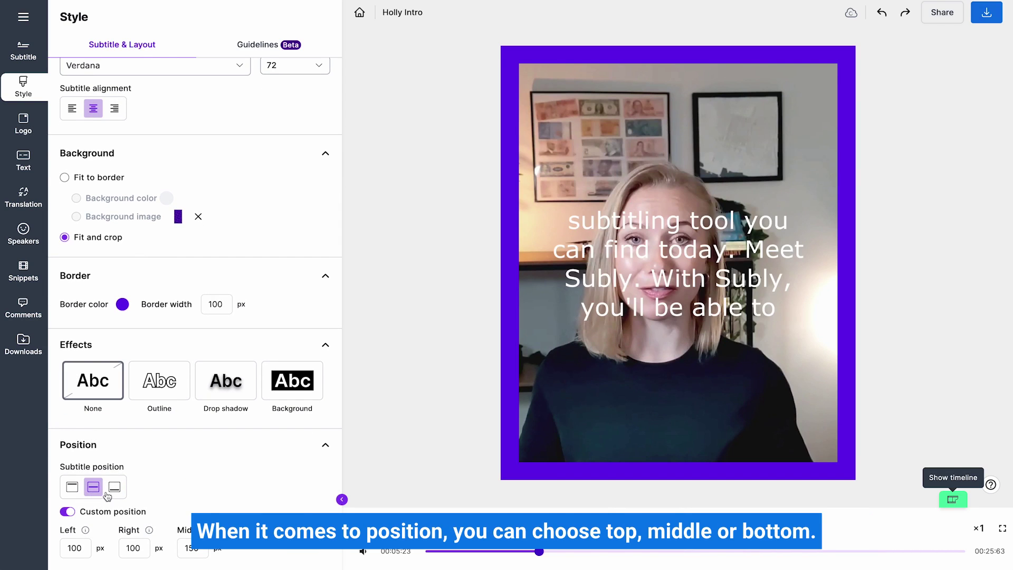
pyautogui.click(115, 487)
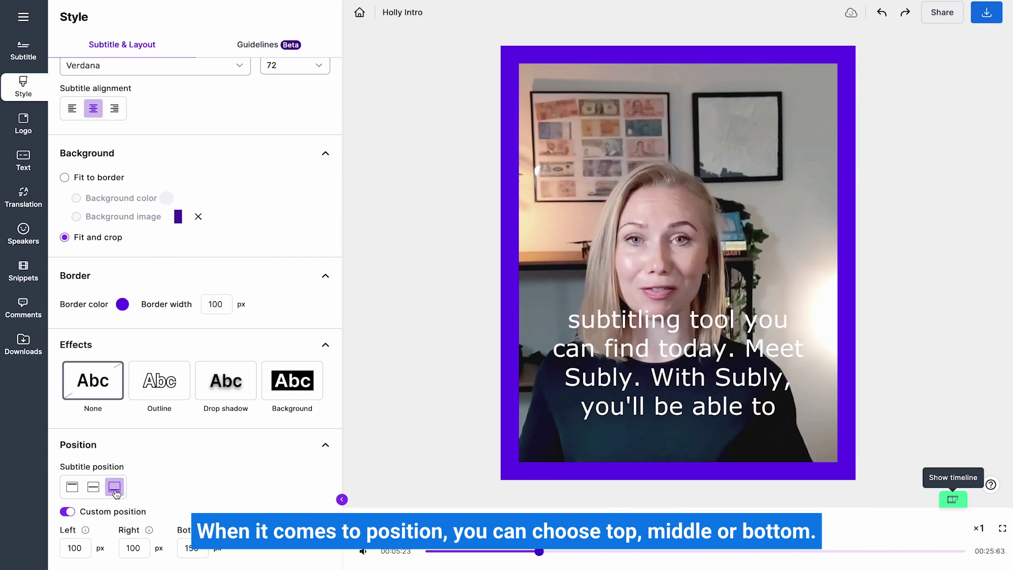
pyautogui.click(67, 512)
pyautogui.click(67, 512)
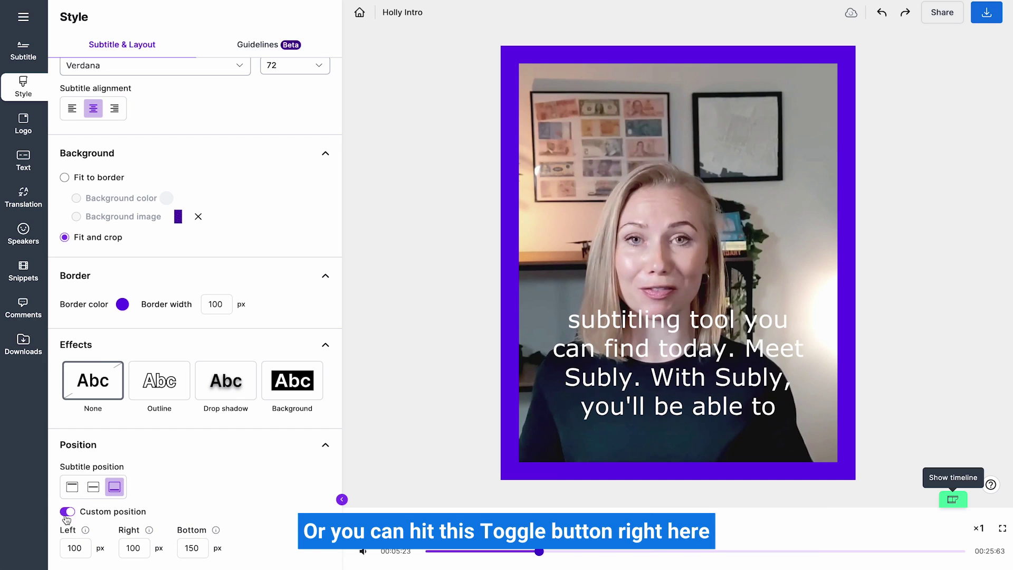
# Change the custom bottom margin from 150 to 100 px.
pyautogui.click(189, 548)
pyautogui.doubleClick(188, 547)
pyautogui.write('100')
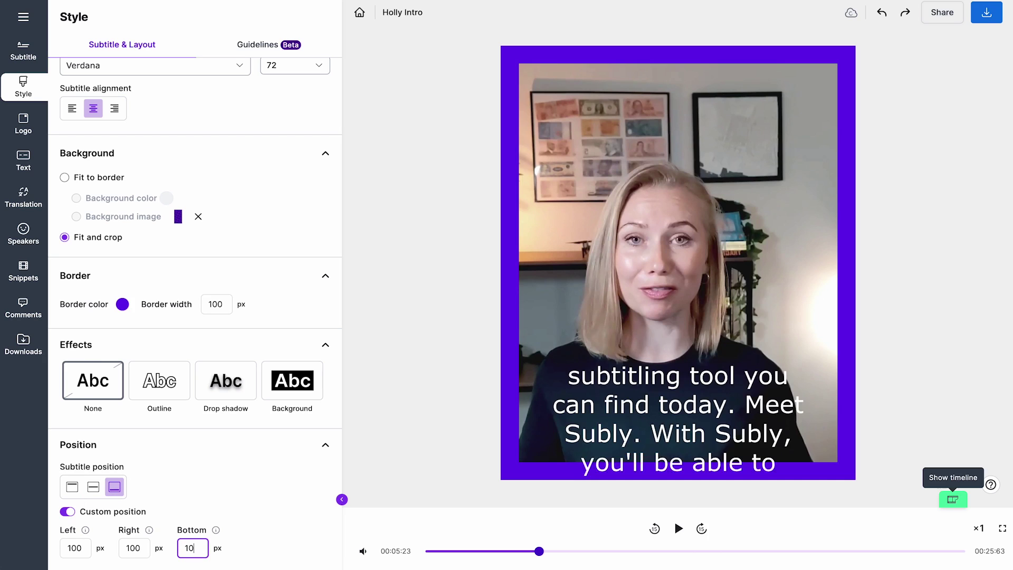
pyautogui.click(253, 520)
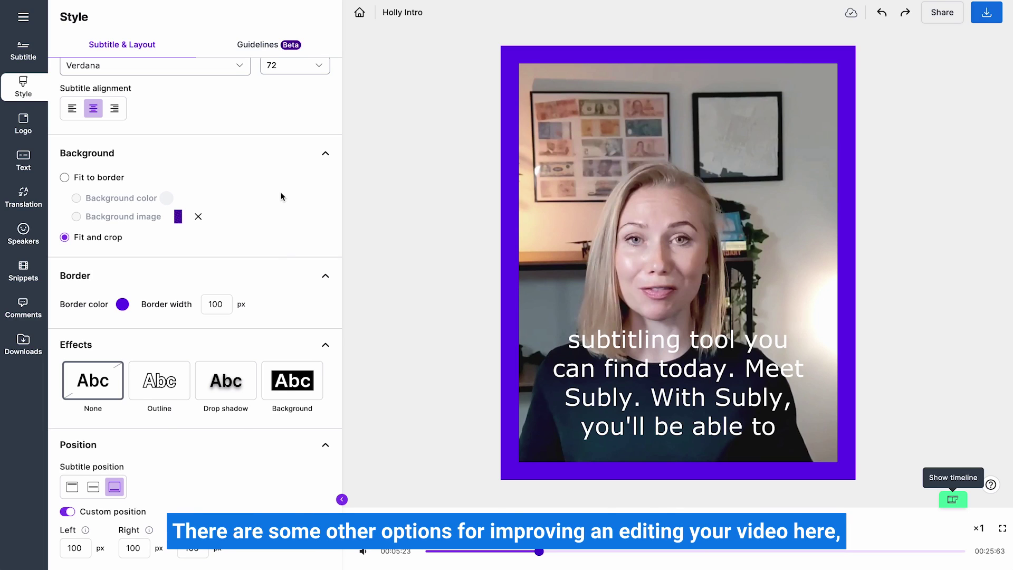
# Set the subtitle font size to 48.
pyautogui.scroll(2, 281, 196)
pyautogui.click(318, 143)
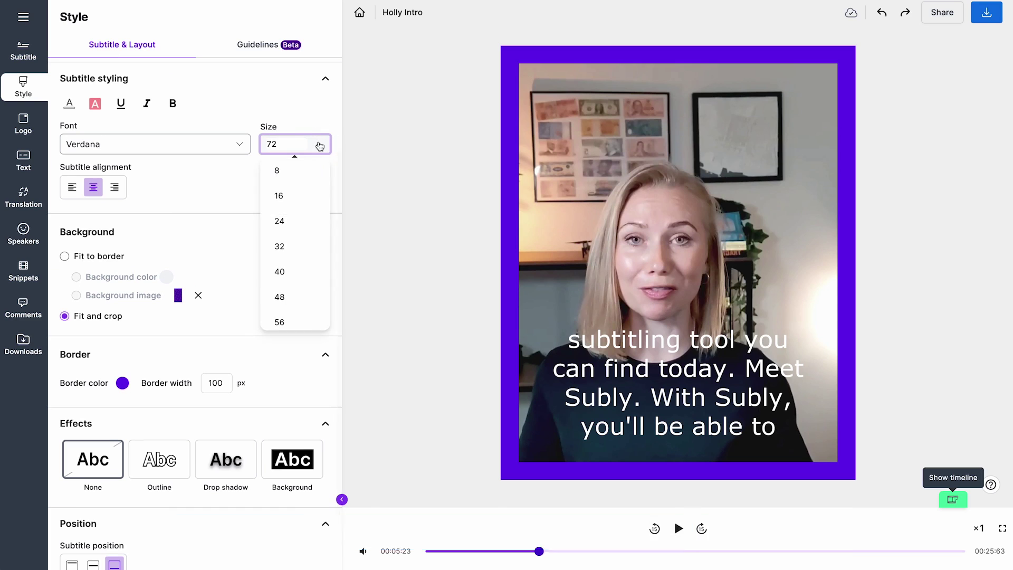
pyautogui.click(280, 297)
# Save the current style as a new styled preset named DEMO.
pyautogui.scroll(3, 227, 138)
pyautogui.click(244, 162)
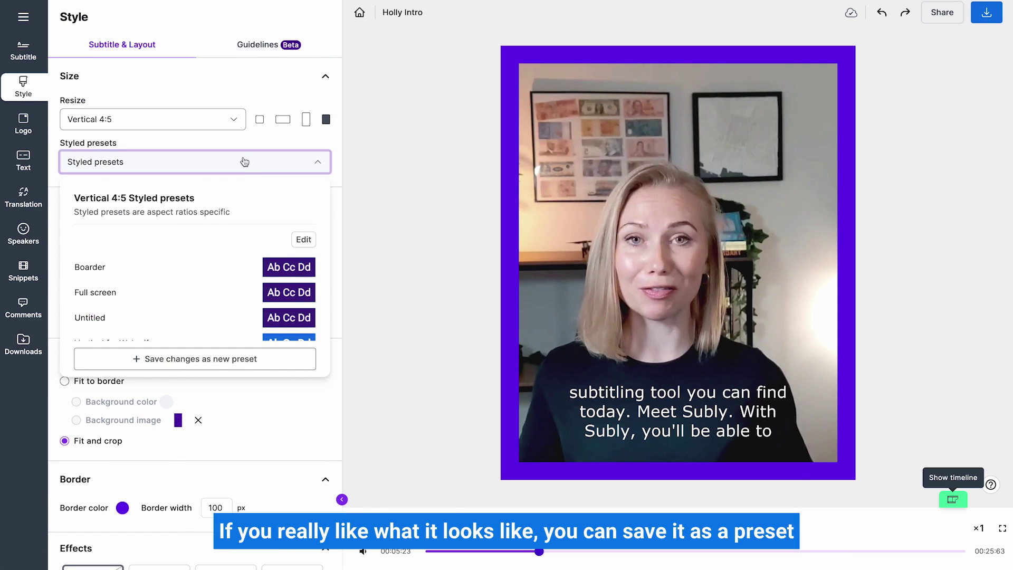
pyautogui.click(218, 361)
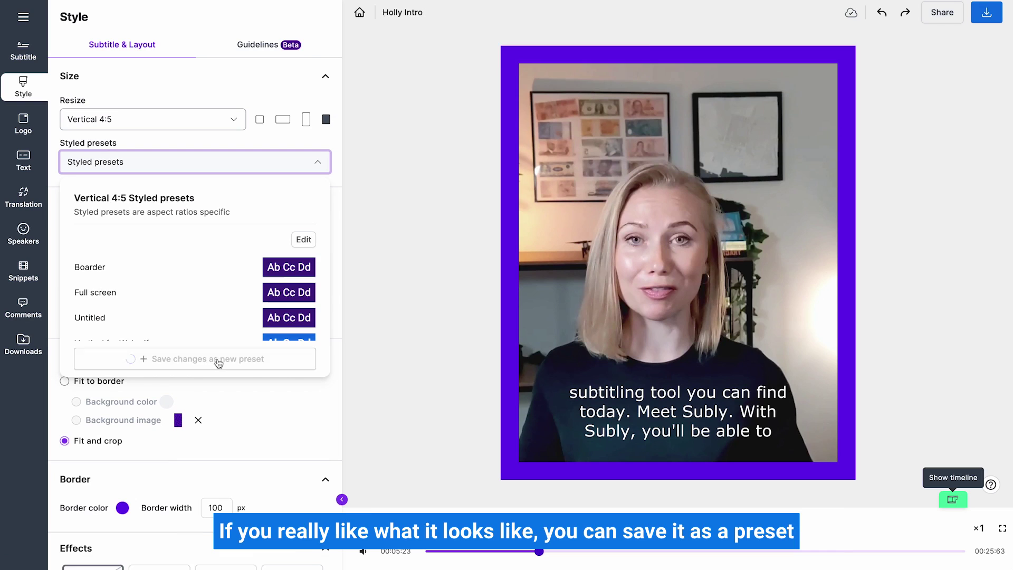
pyautogui.scroll(-3, 153, 306)
pyautogui.click(115, 327)
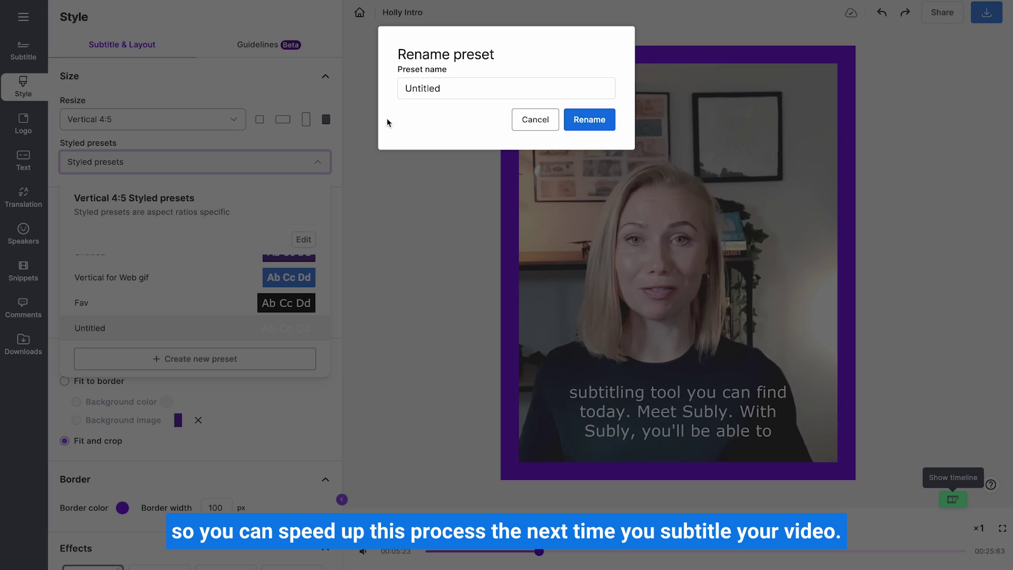
pyautogui.doubleClick(457, 87)
pyautogui.write('DEMO')
pyautogui.click(589, 120)
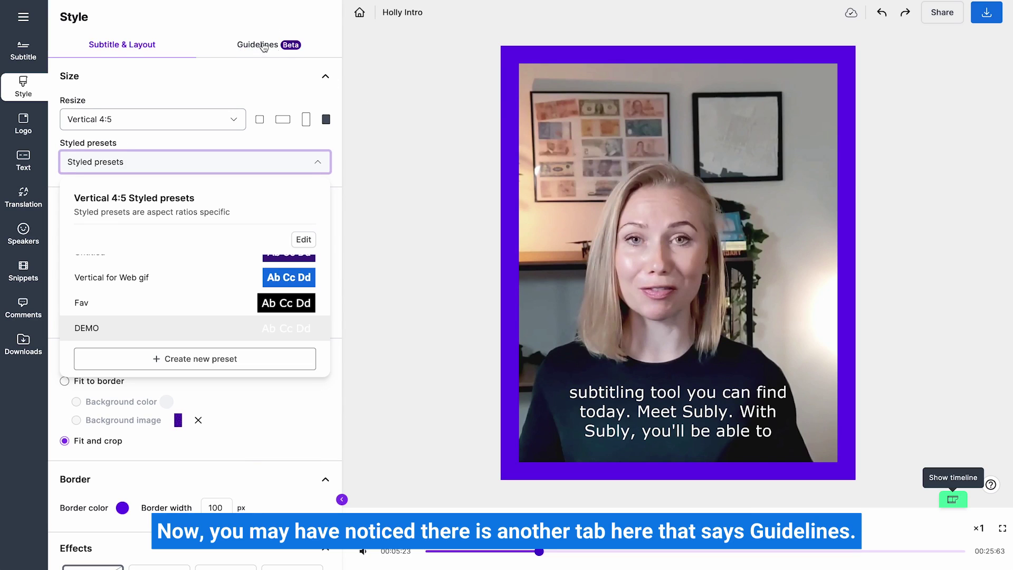
# Set the subtitle guideline to a 1-line maximum and reprocess the subtitles.
pyautogui.click(264, 46)
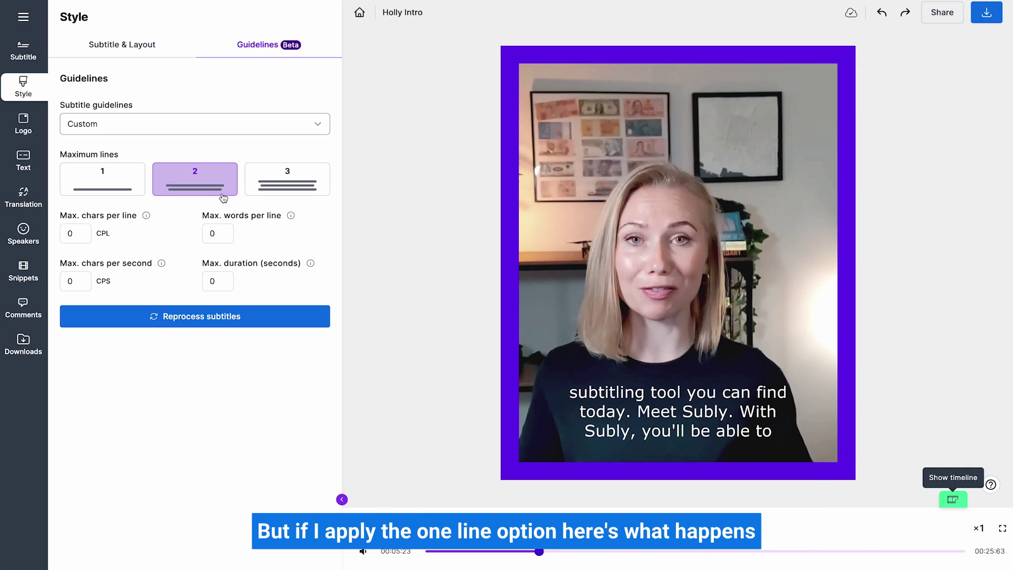
pyautogui.click(133, 193)
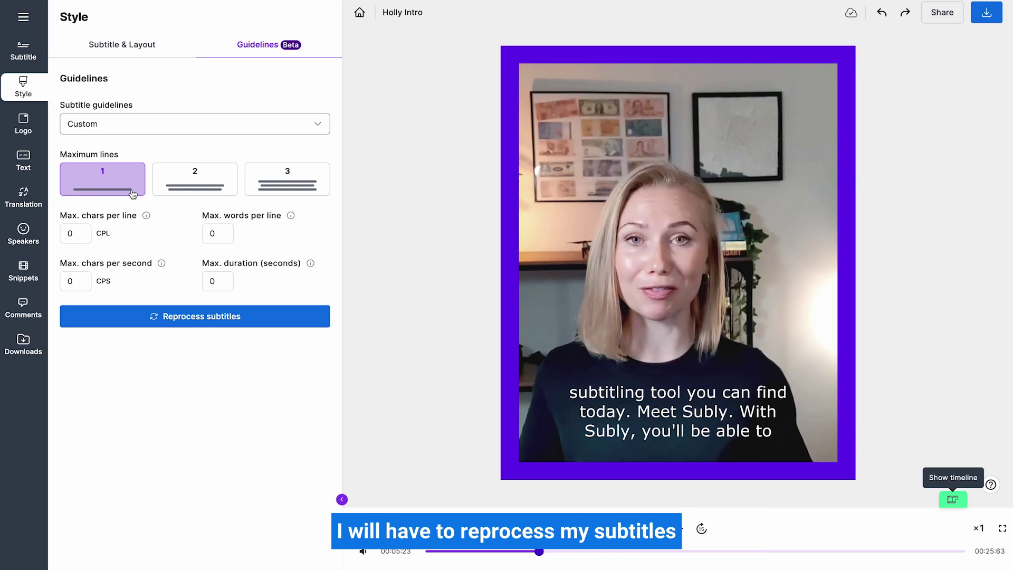
pyautogui.click(178, 321)
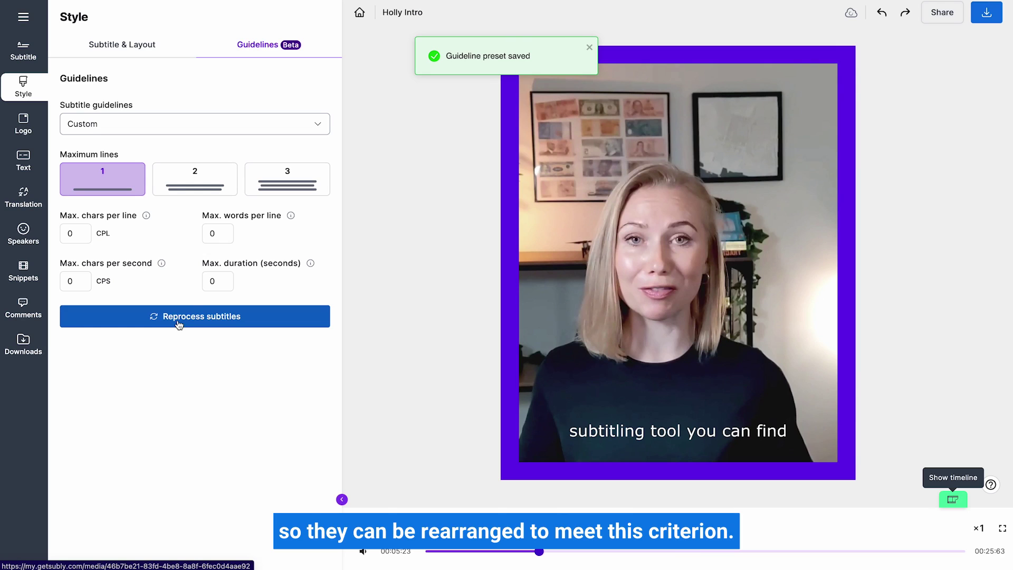
pyautogui.click(295, 130)
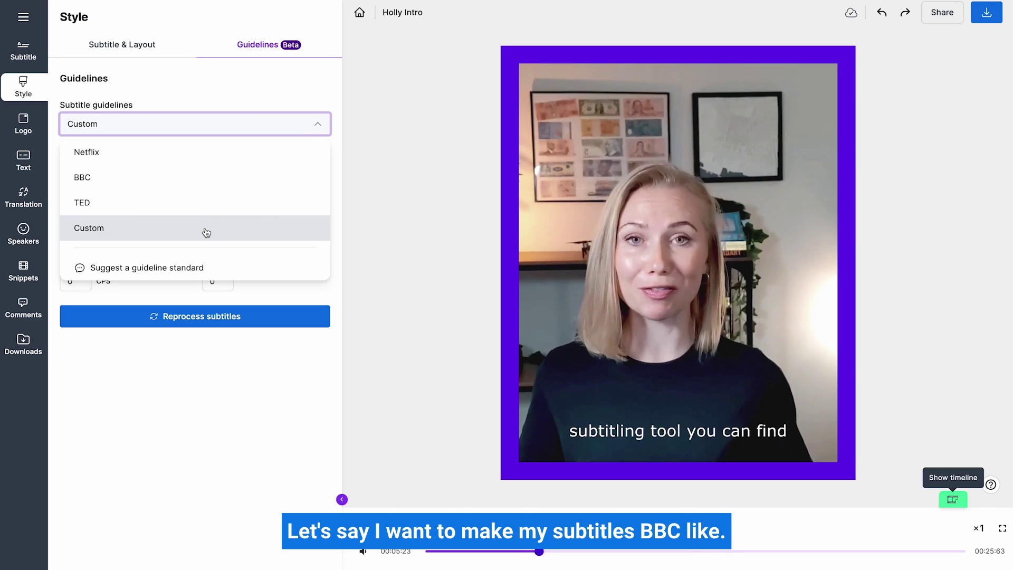
# Switch the subtitle guidelines to BBC and reprocess the subtitles.
pyautogui.click(151, 179)
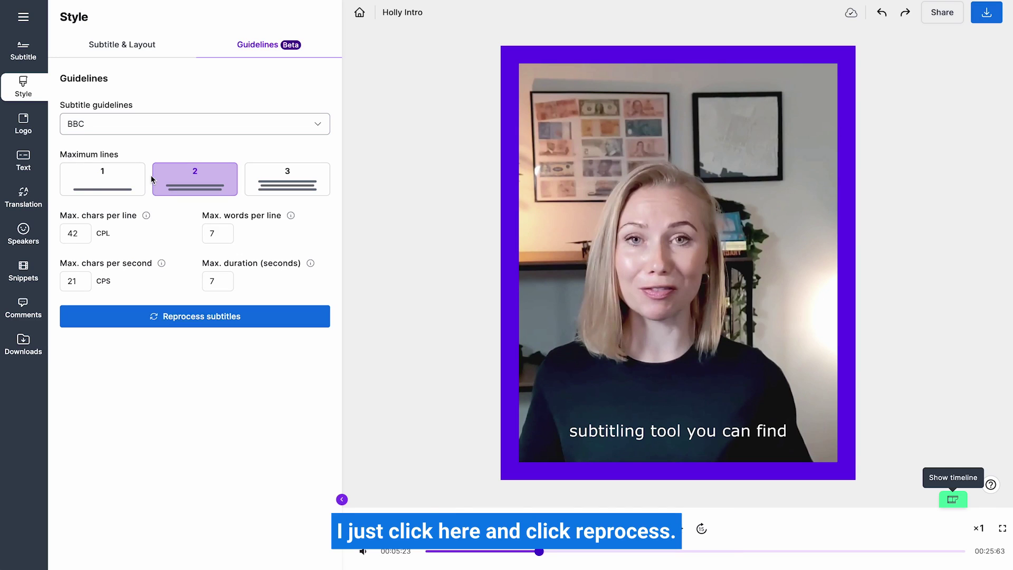
pyautogui.click(179, 316)
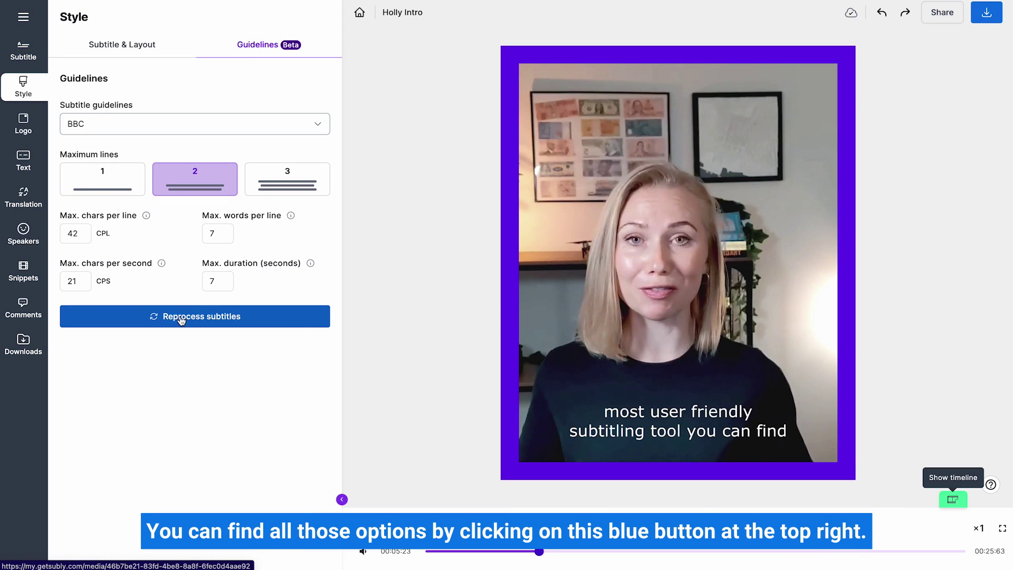
# Look through the download panel's aspect ratios and its Subtitles, Audio and Video options.
pyautogui.click(988, 14)
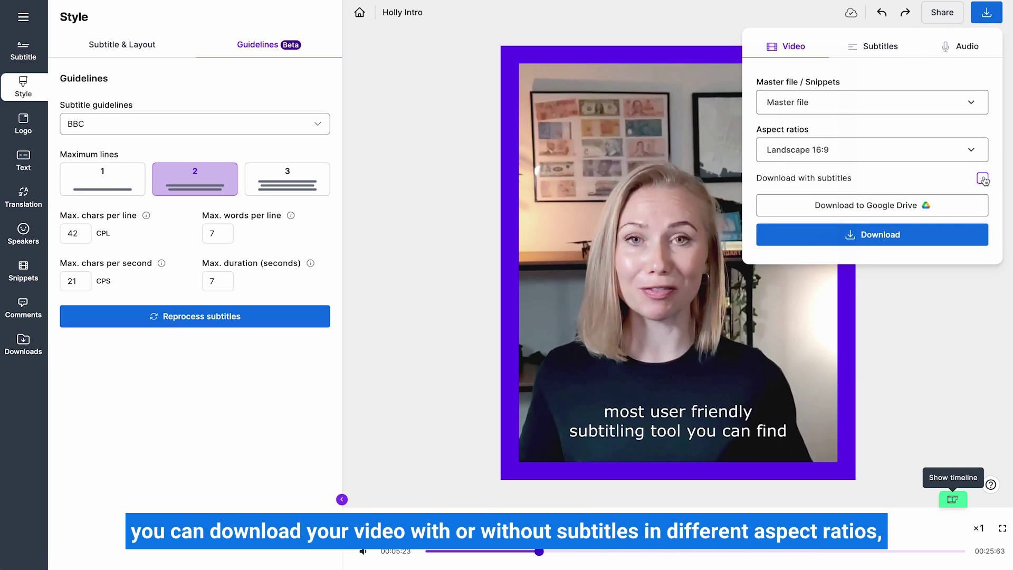
pyautogui.click(980, 152)
pyautogui.click(979, 150)
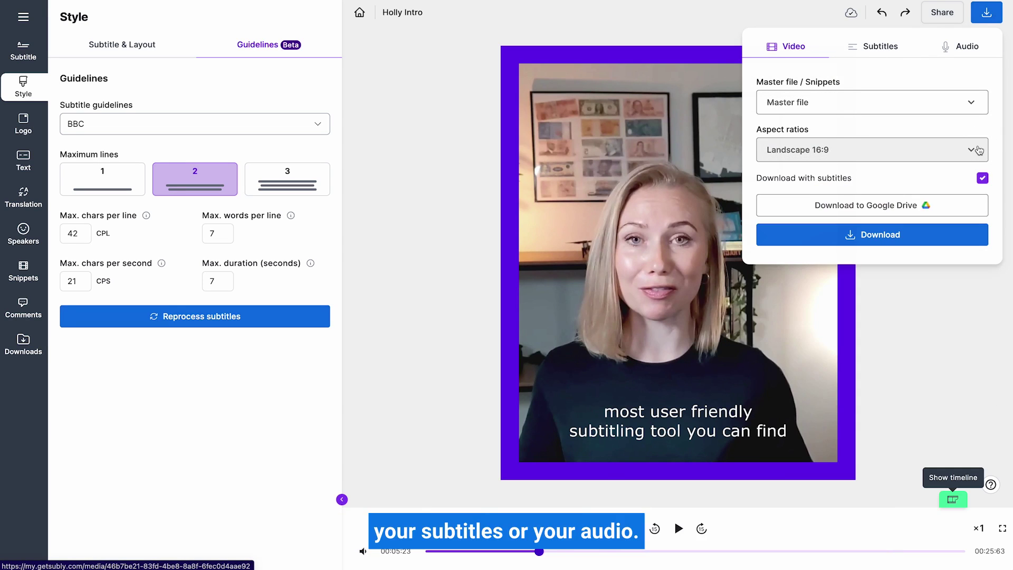
pyautogui.click(879, 46)
pyautogui.click(964, 49)
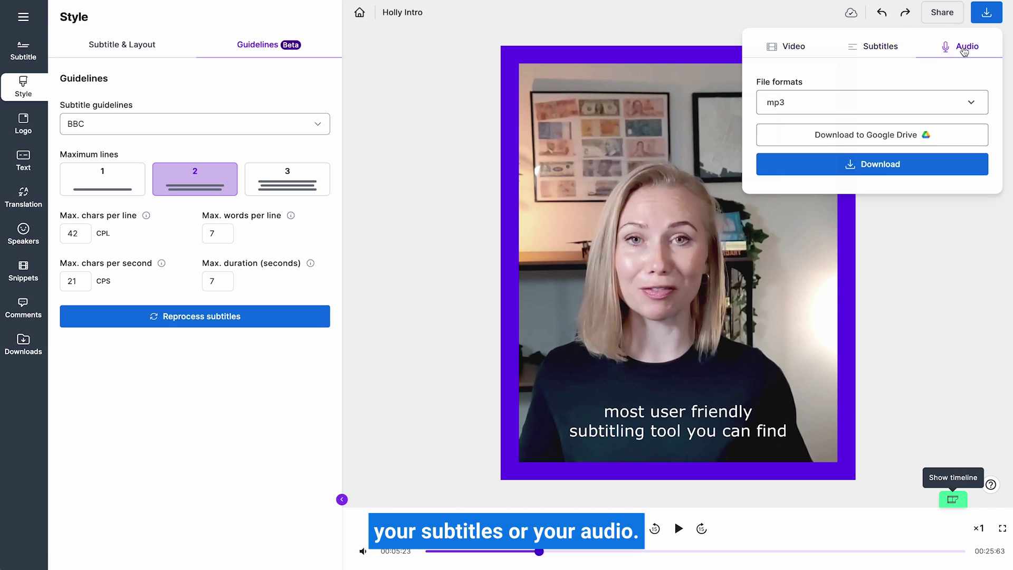
pyautogui.click(796, 52)
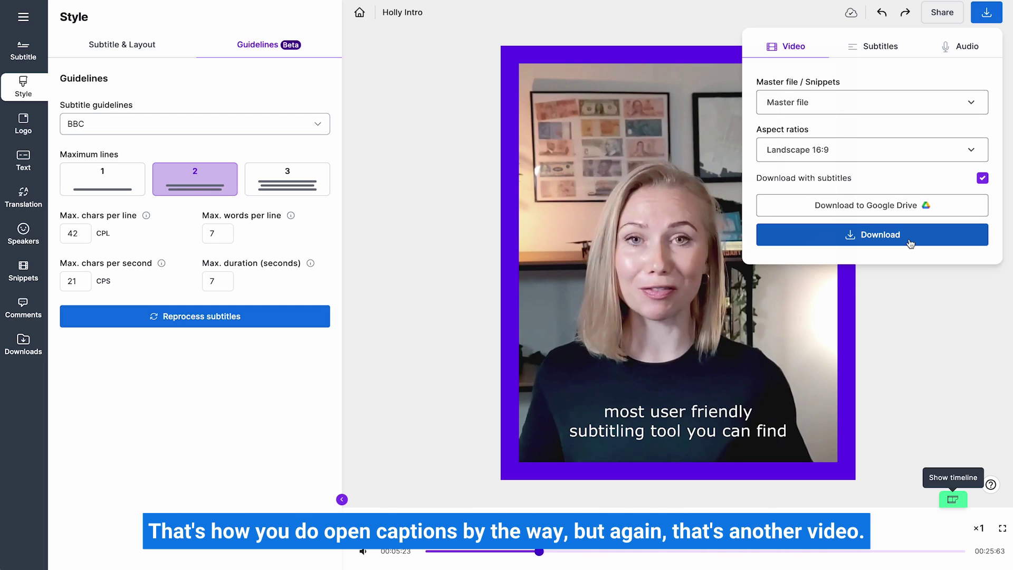
# Select the .srt, .vtt and .txt subtitle formats and download all three files.
pyautogui.click(891, 47)
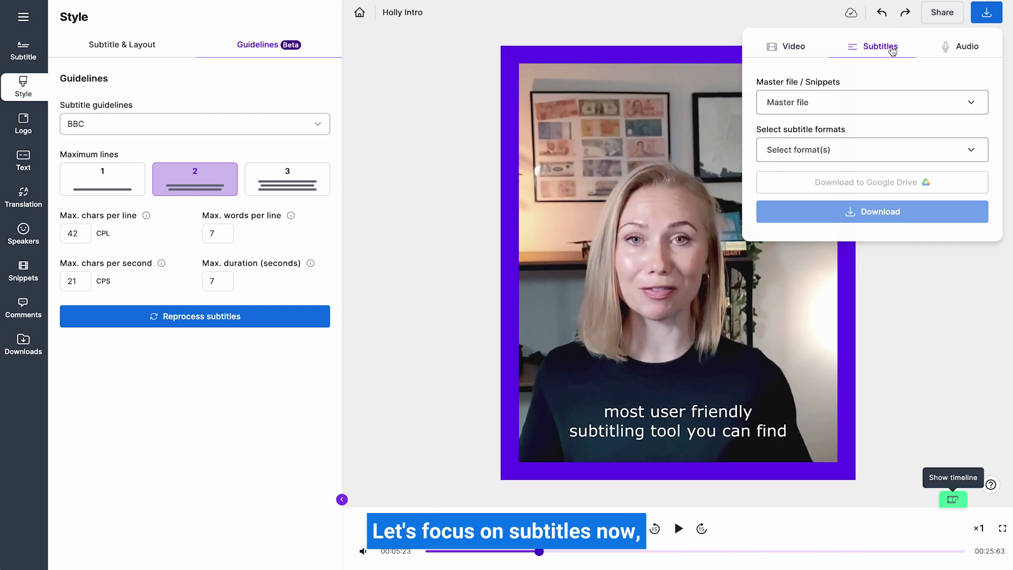
pyautogui.click(882, 147)
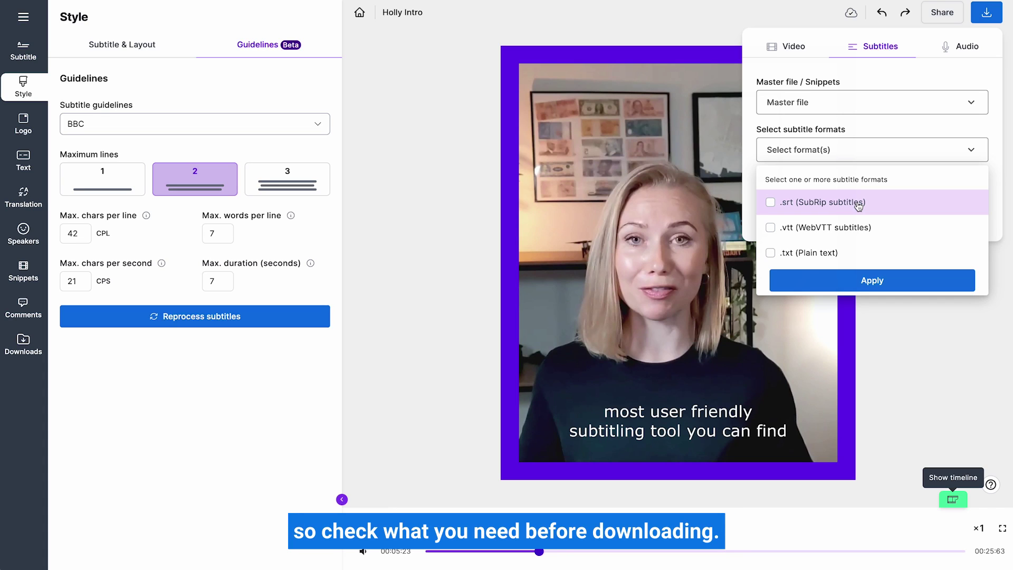
pyautogui.click(771, 204)
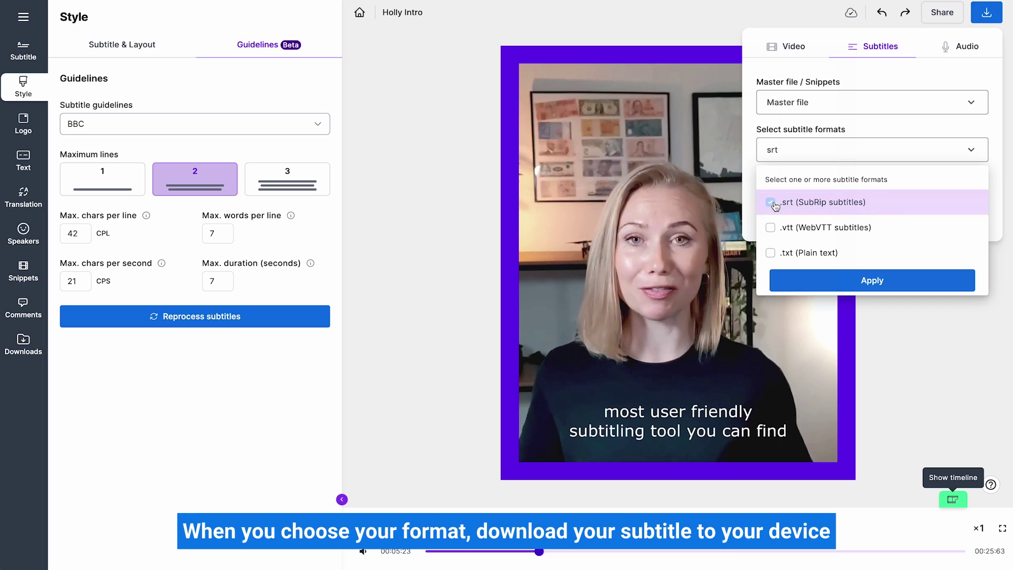
pyautogui.click(774, 226)
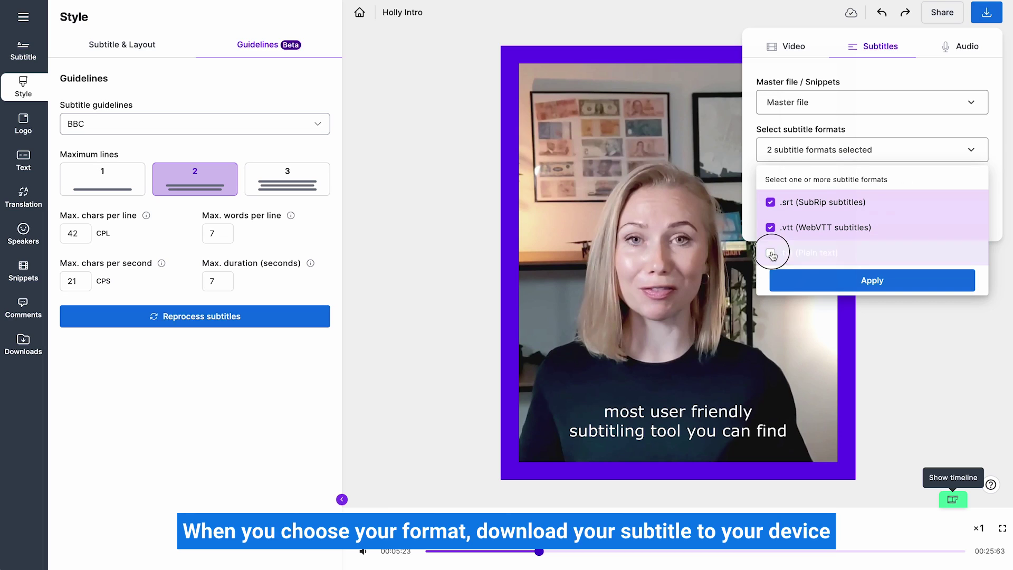
pyautogui.click(772, 254)
pyautogui.click(875, 278)
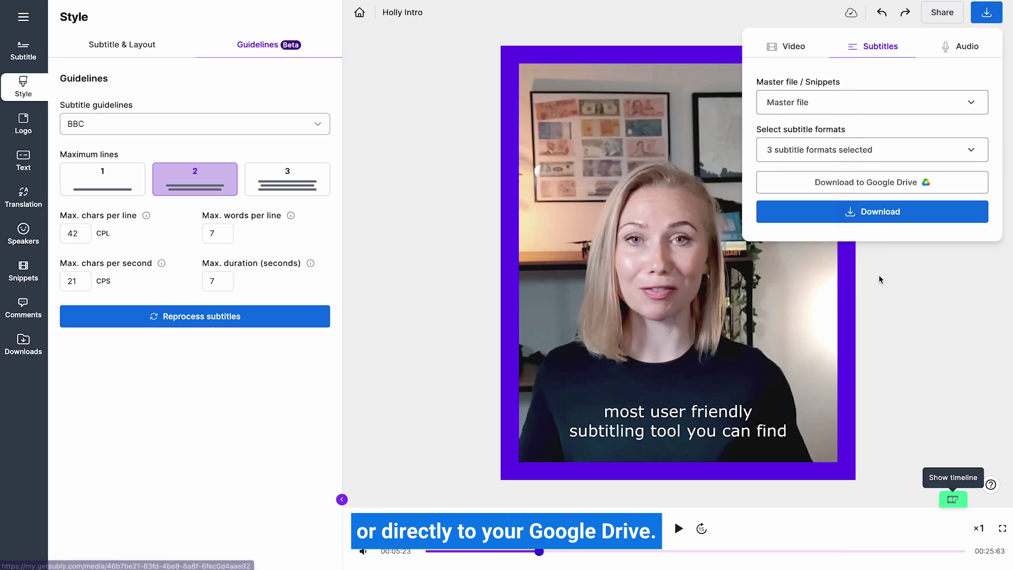
pyautogui.click(883, 216)
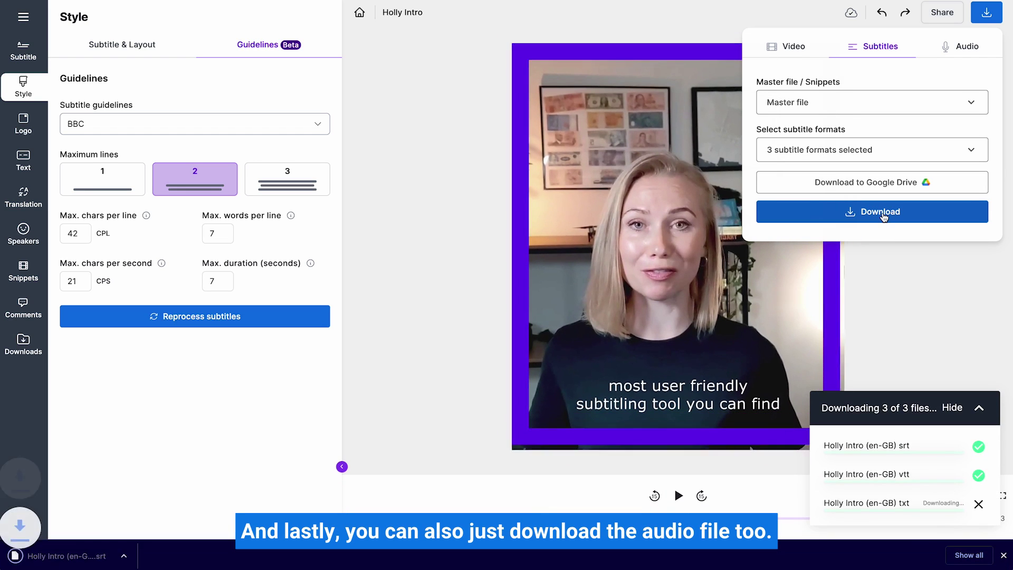
# Download the Holly Intro audio track in mp3 format.
pyautogui.click(958, 53)
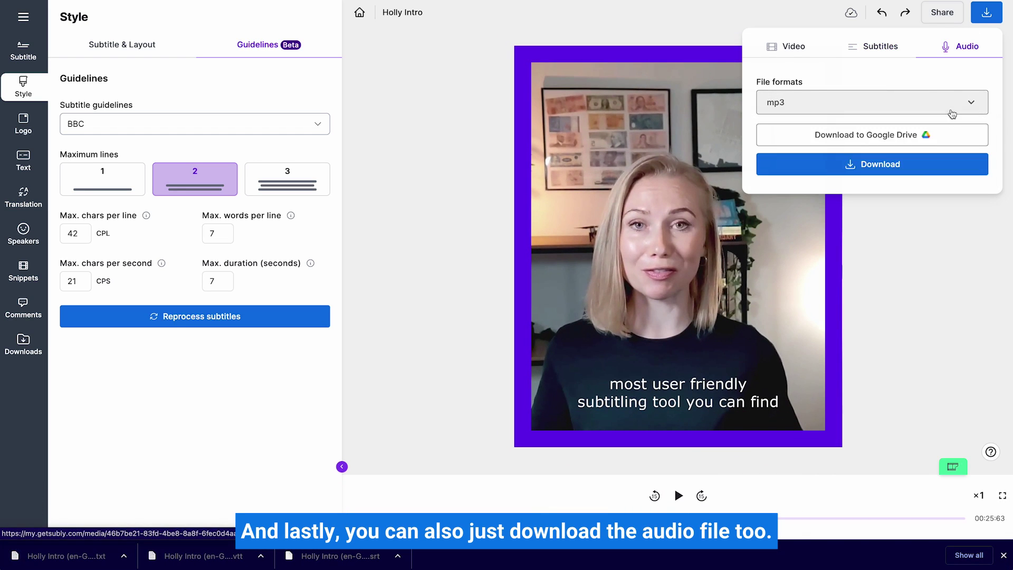